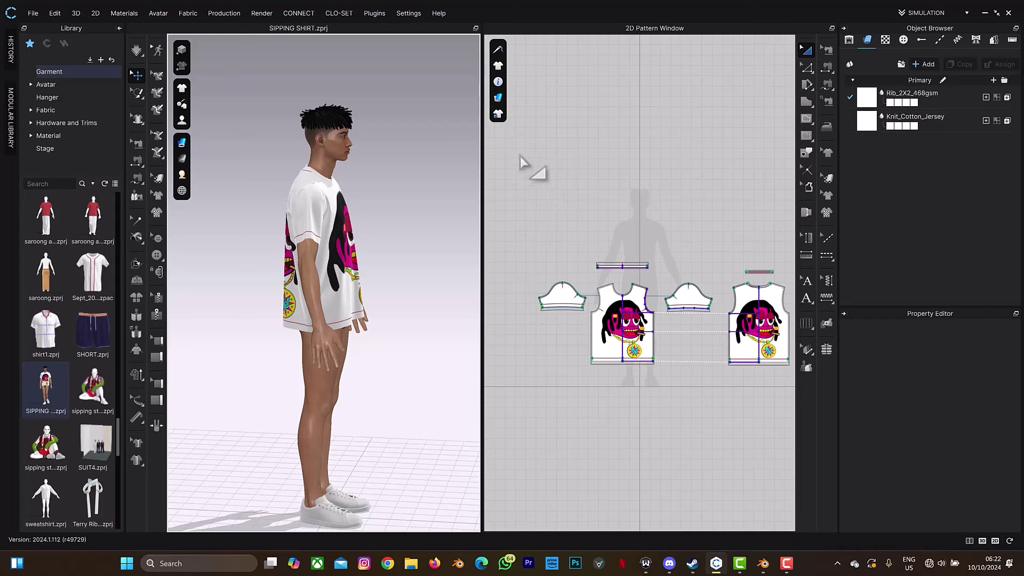
# - Preview the avatar's walking animation in the Animation workspace and return the playback to the first frame
pyautogui.moveTo(414, 201); pyautogui.dragTo(367, 204, button='right')
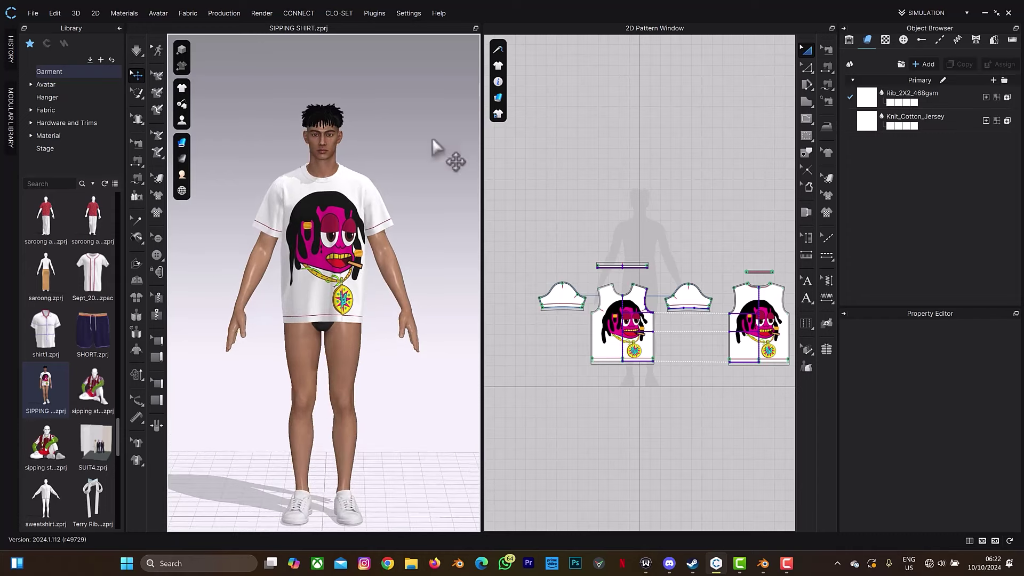
pyautogui.click(948, 11)
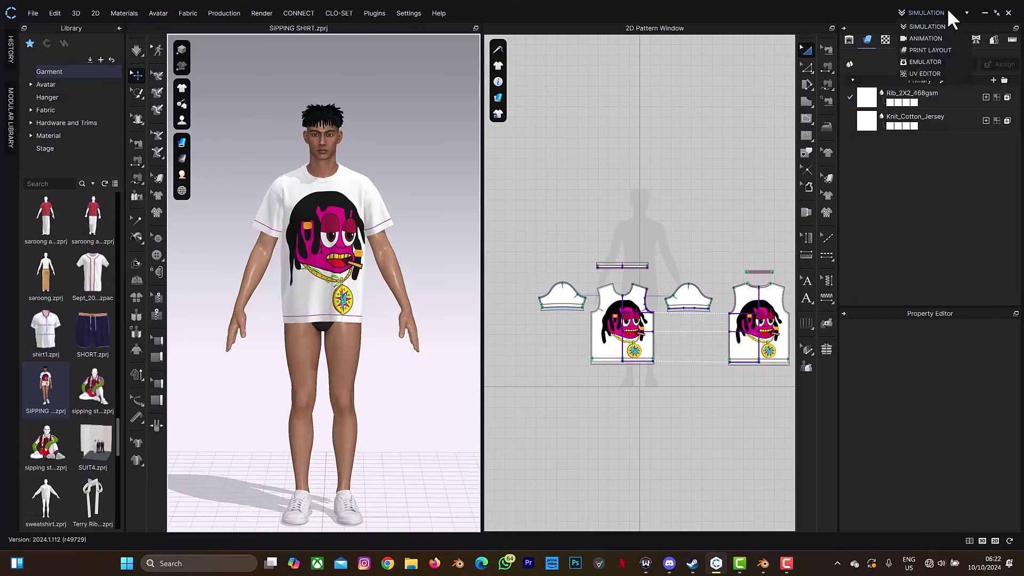
pyautogui.click(934, 38)
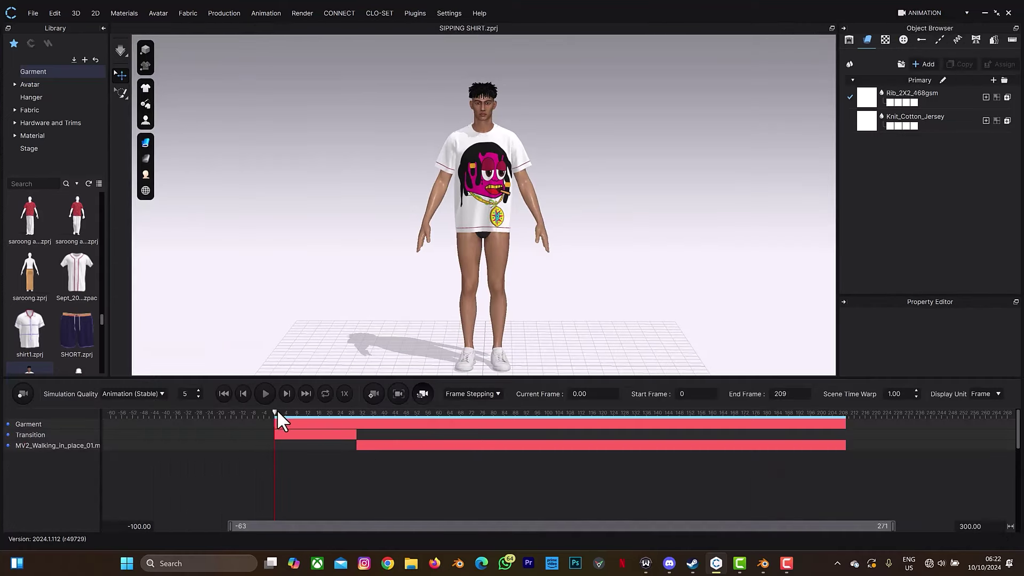
pyautogui.press('space')
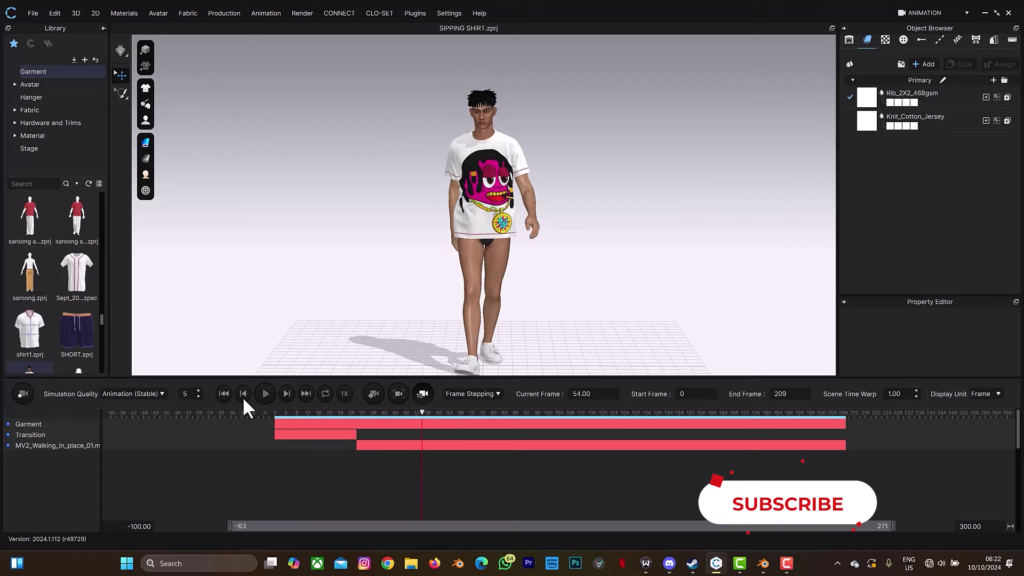
pyautogui.click(224, 394)
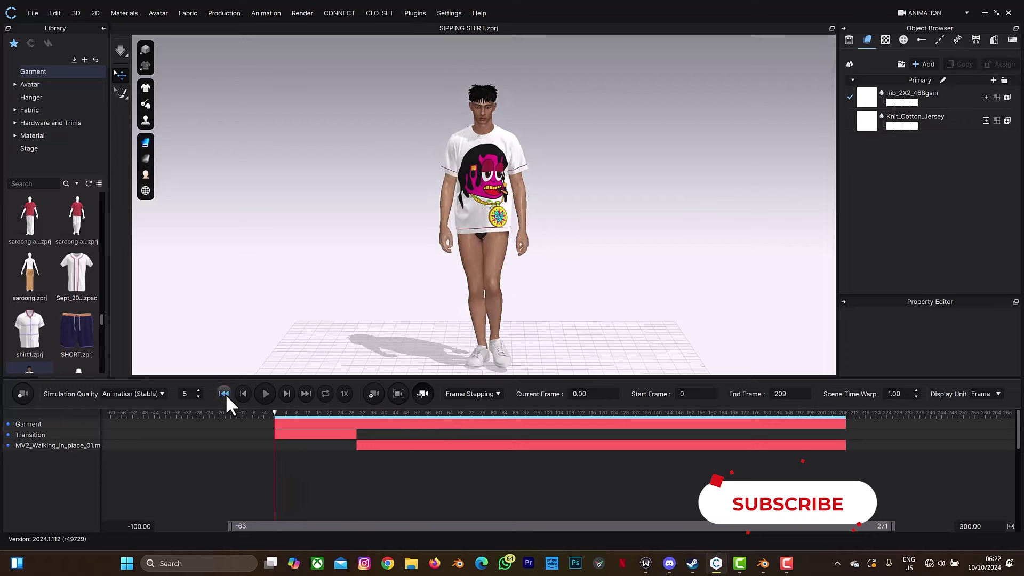
# - Inspect the shirt's UV layout in the UV Editor workspace and return to the Simulation workspace
pyautogui.click(926, 13)
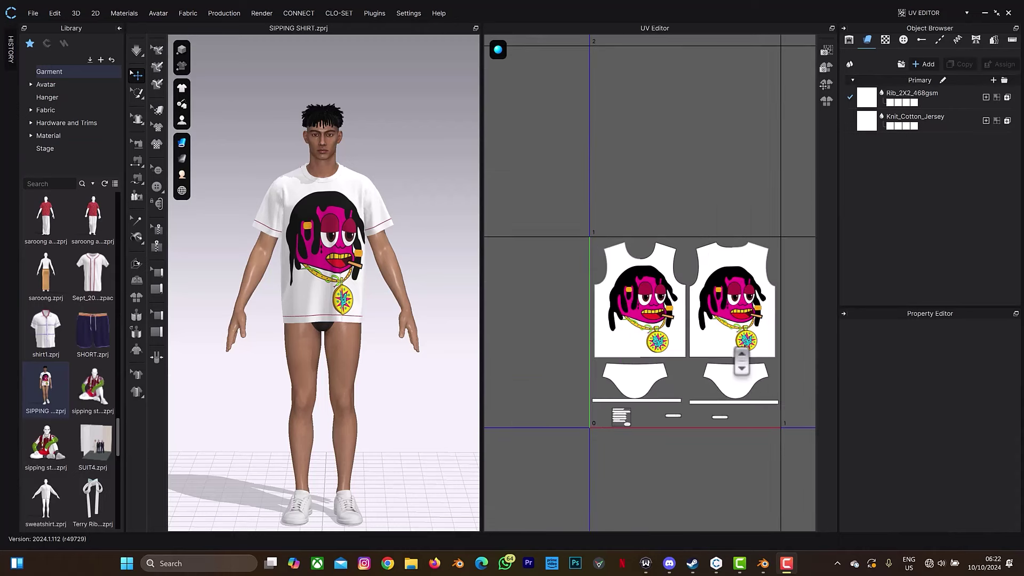
pyautogui.scroll(2, 736, 353)
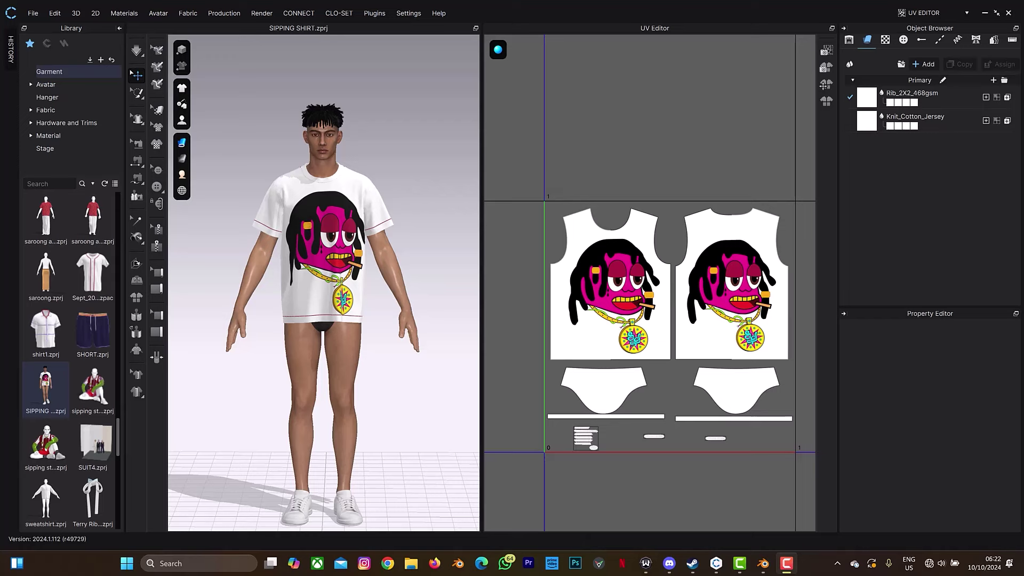
pyautogui.click(930, 13)
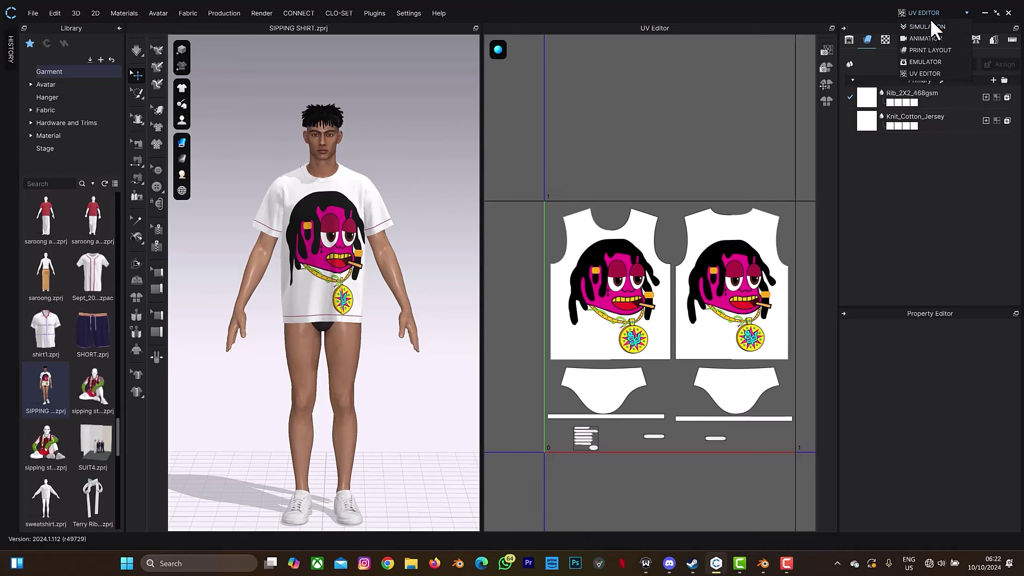
pyautogui.click(929, 25)
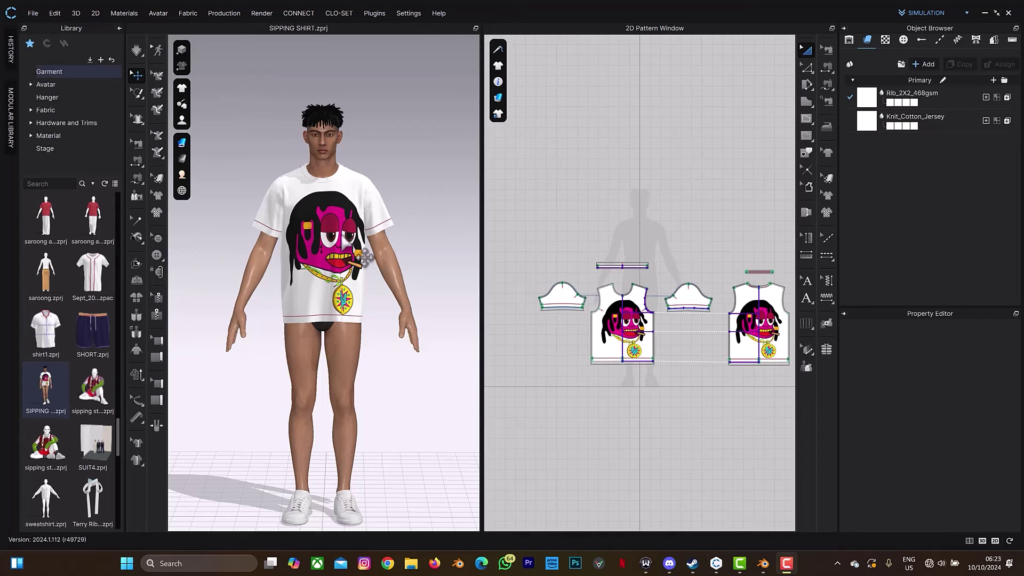
# - Start an Alembic (OGAWA) export and create a folder named "clo3d to blender" inside the clo3d export folder
pyautogui.click(33, 12)
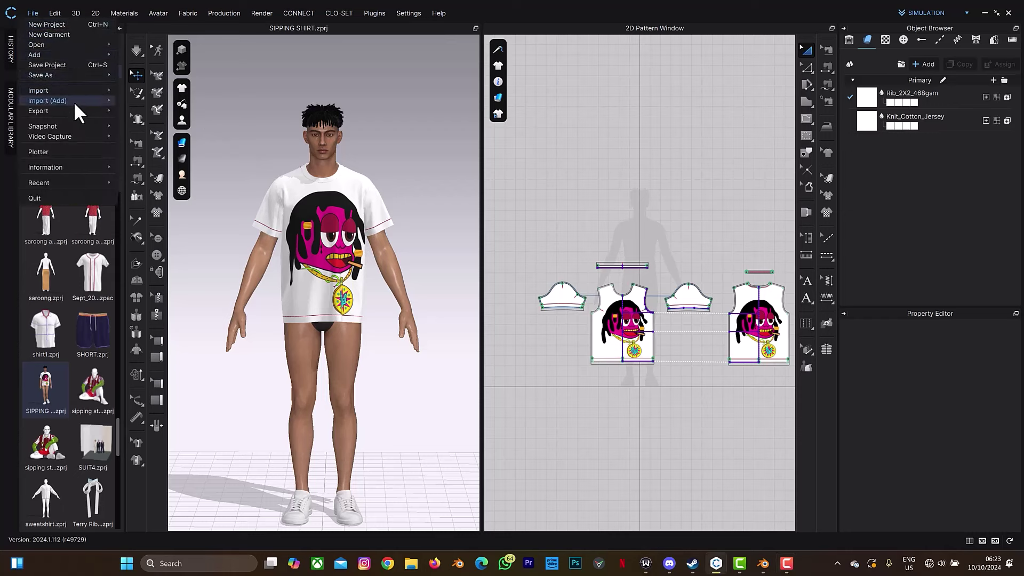
pyautogui.moveTo(74, 107)
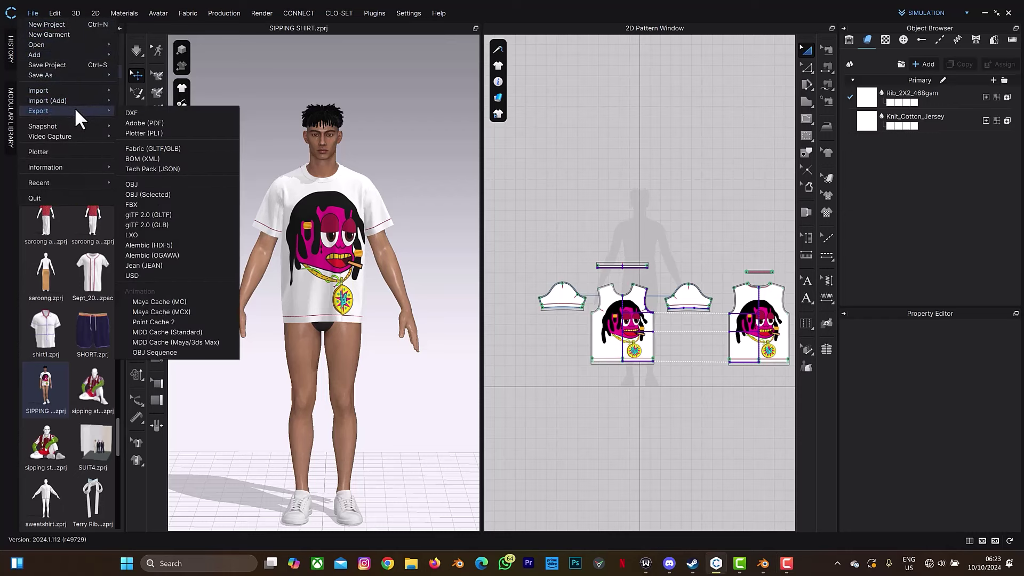
pyautogui.click(175, 255)
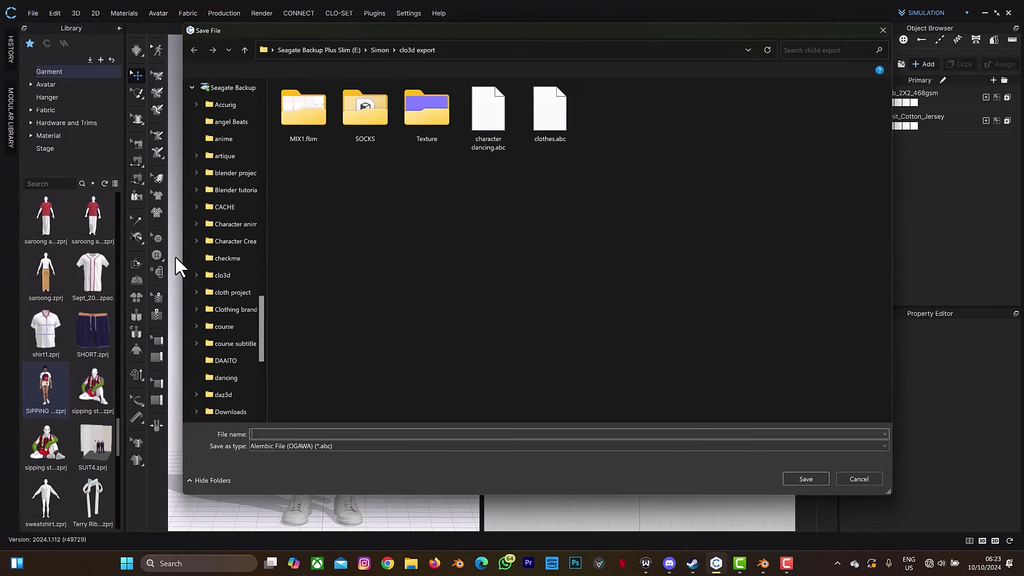
pyautogui.rightClick(495, 214)
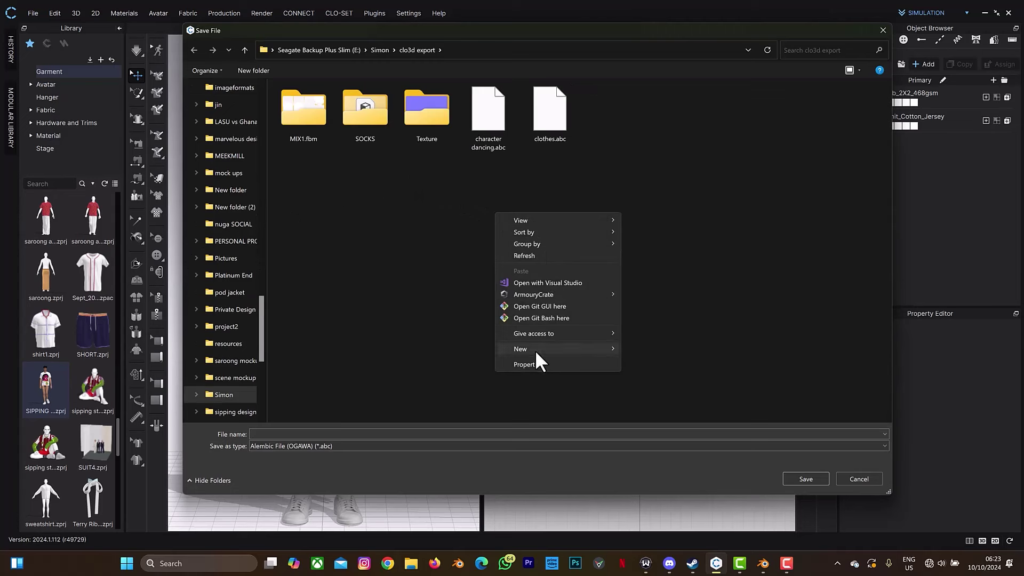
pyautogui.moveTo(569, 350)
pyautogui.click(641, 351)
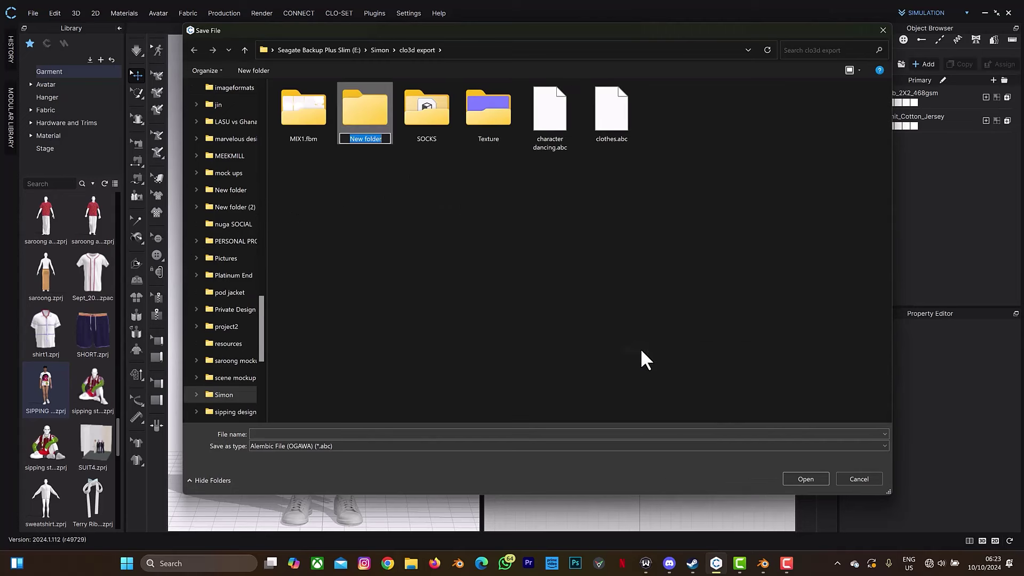
pyautogui.write('clo3d to be')
pyautogui.press('BackSpace')
pyautogui.write('lender')
pyautogui.press('Return')
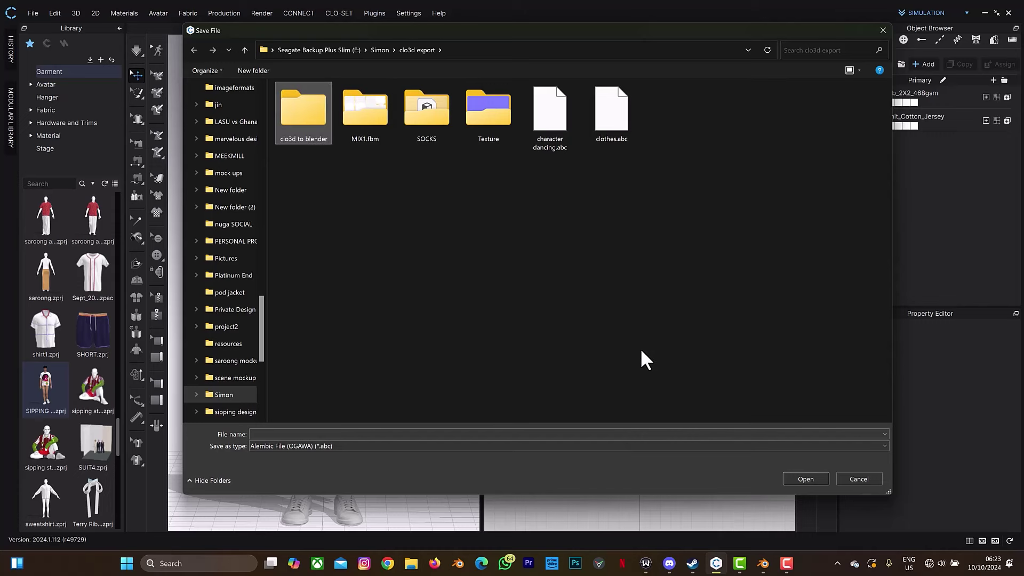
# - Create a subfolder named "single uv maps" inside the "clo3d to blender" folder
pyautogui.doubleClick(313, 131)
pyautogui.rightClick(315, 132)
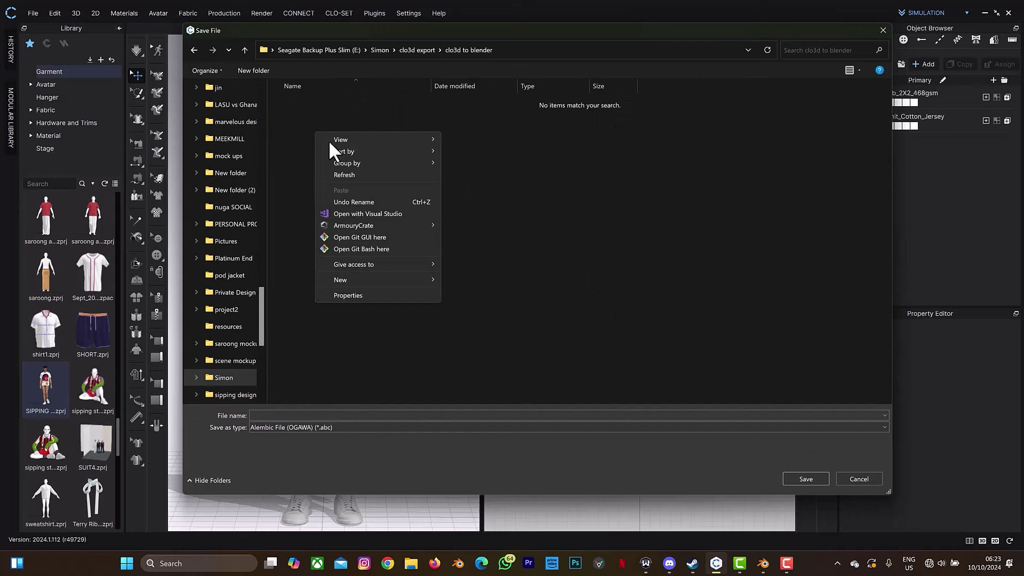
pyautogui.moveTo(376, 282)
pyautogui.click(461, 278)
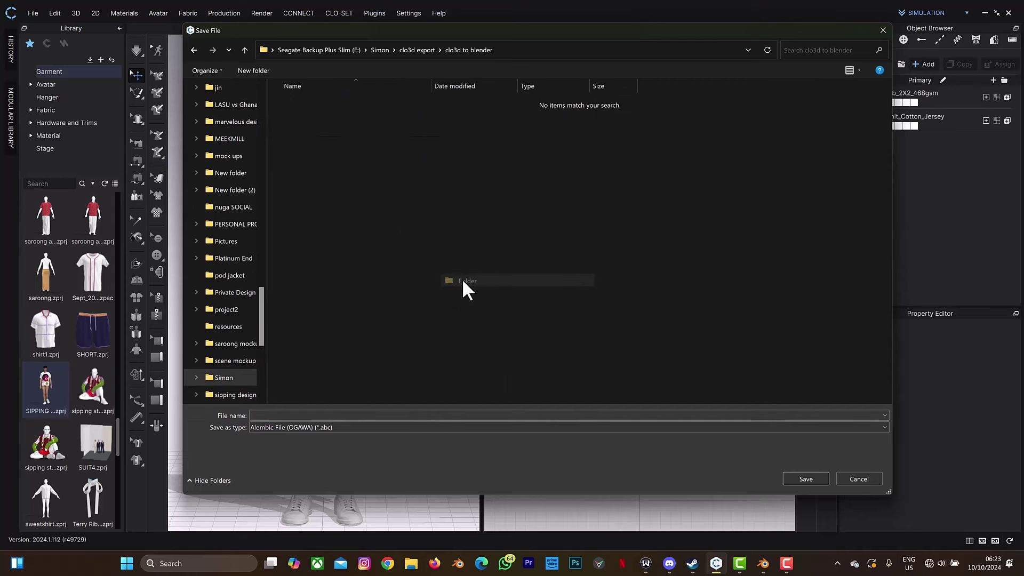
pyautogui.write('single uv maps')
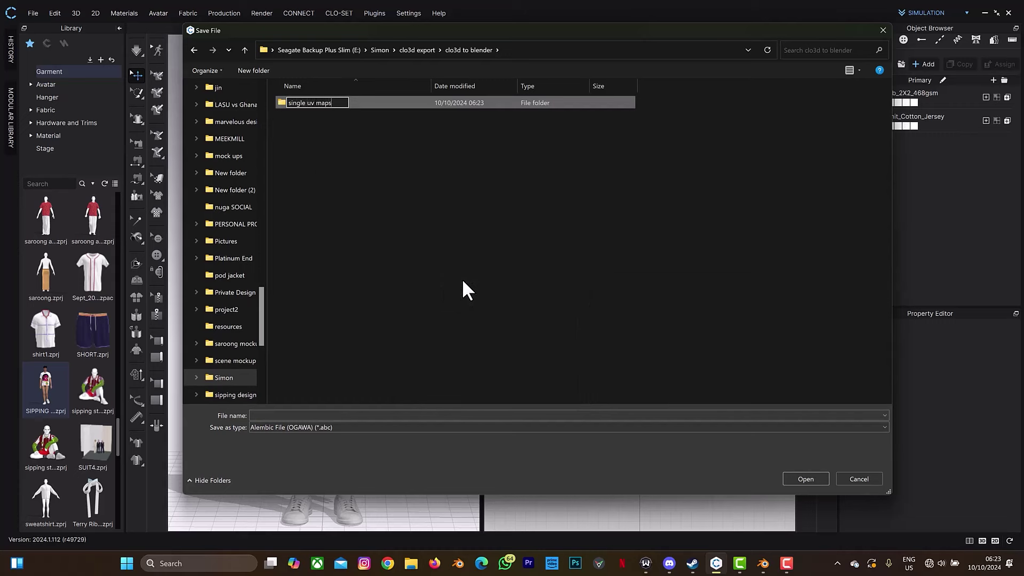
pyautogui.press('Return')
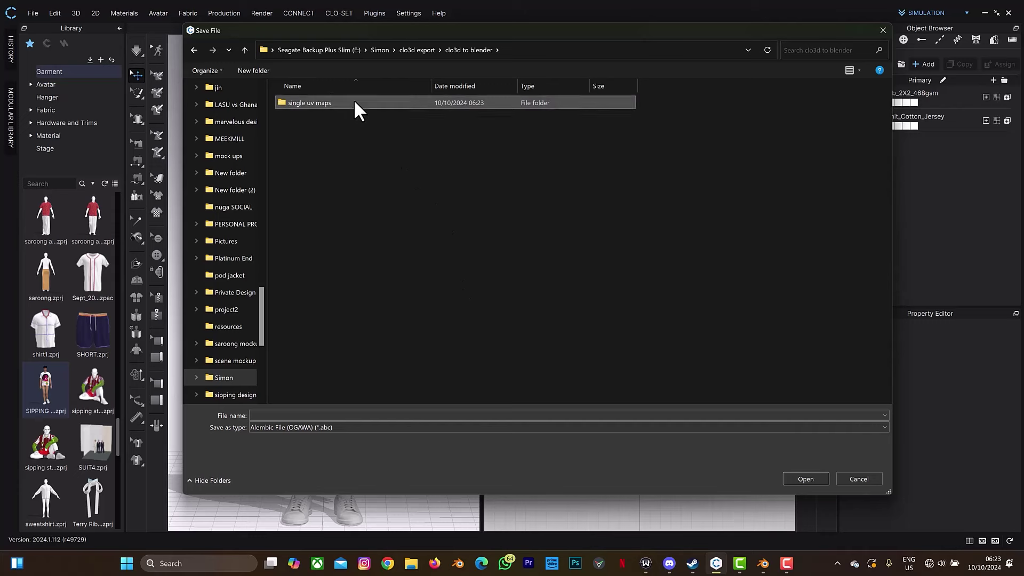
# - Save the Alembic file as "single" in the "single uv maps" folder
pyautogui.doubleClick(353, 99)
pyautogui.click(452, 415)
pyautogui.write('single')
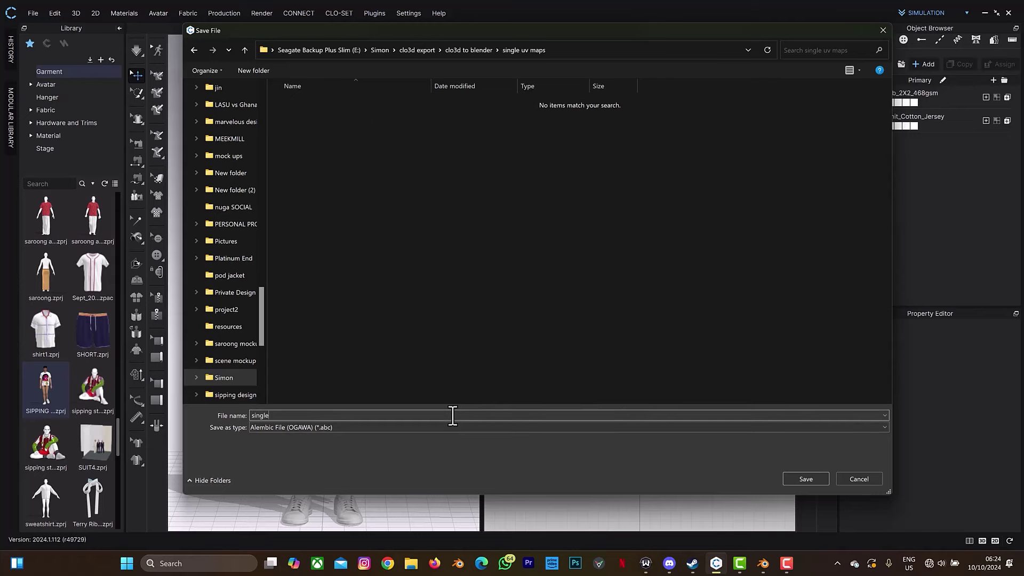
pyautogui.click(806, 479)
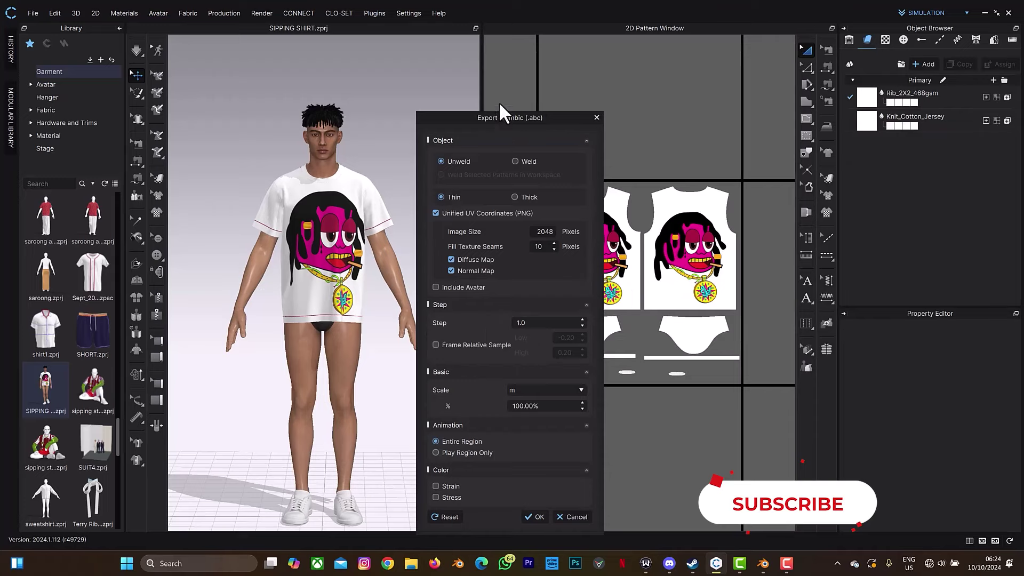
# - Set the unified UV texture image size to 4096 pixels and run the Alembic export
pyautogui.moveTo(498, 118); pyautogui.dragTo(490, 62)
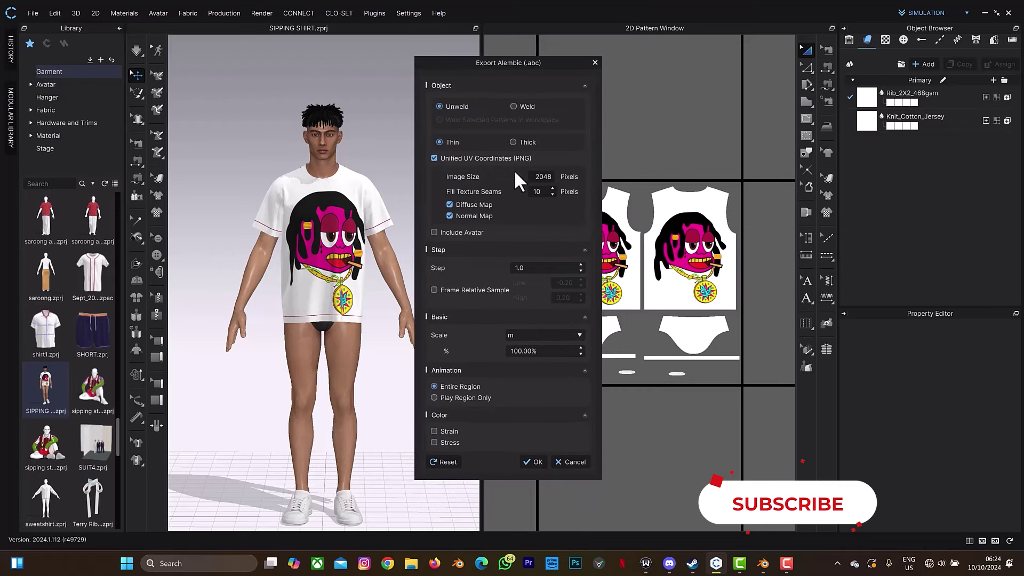
pyautogui.doubleClick(547, 177)
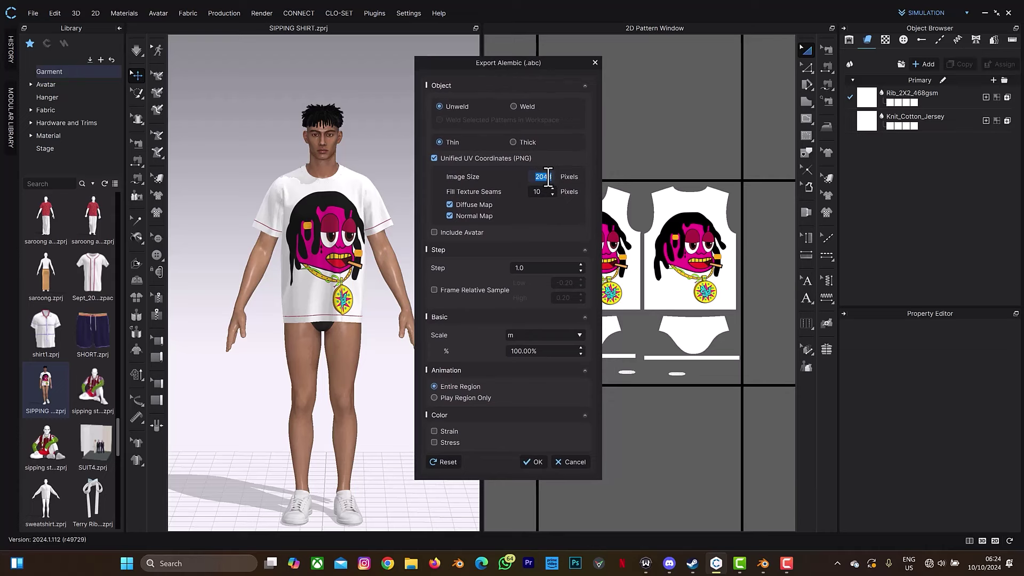
pyautogui.write('1096')
pyautogui.doubleClick(547, 177)
pyautogui.write('409')
pyautogui.click(533, 461)
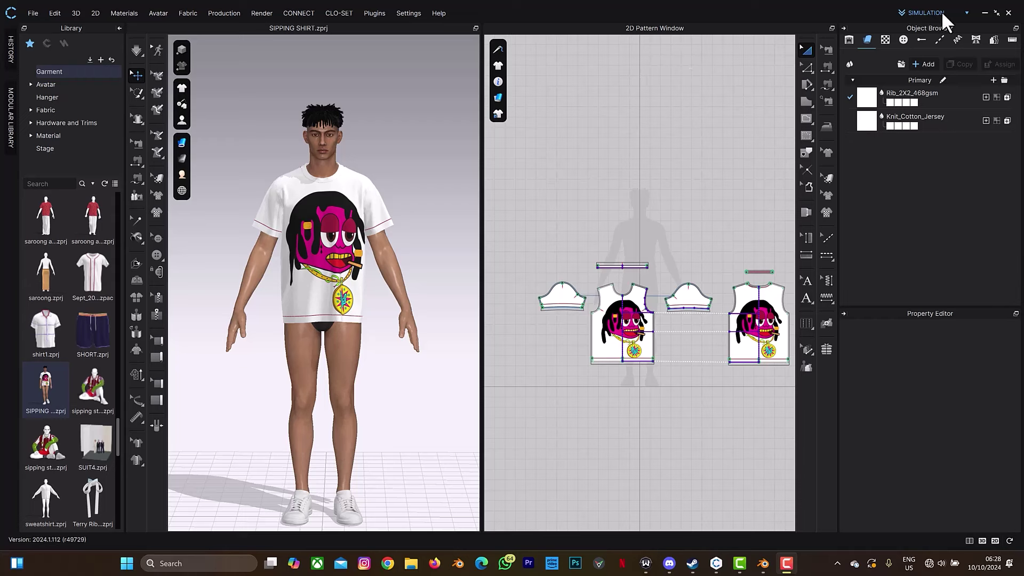
# - Review the Bake Textures options in the UV Editor, including the Selected Tile area and saving path, without baking
pyautogui.click(967, 13)
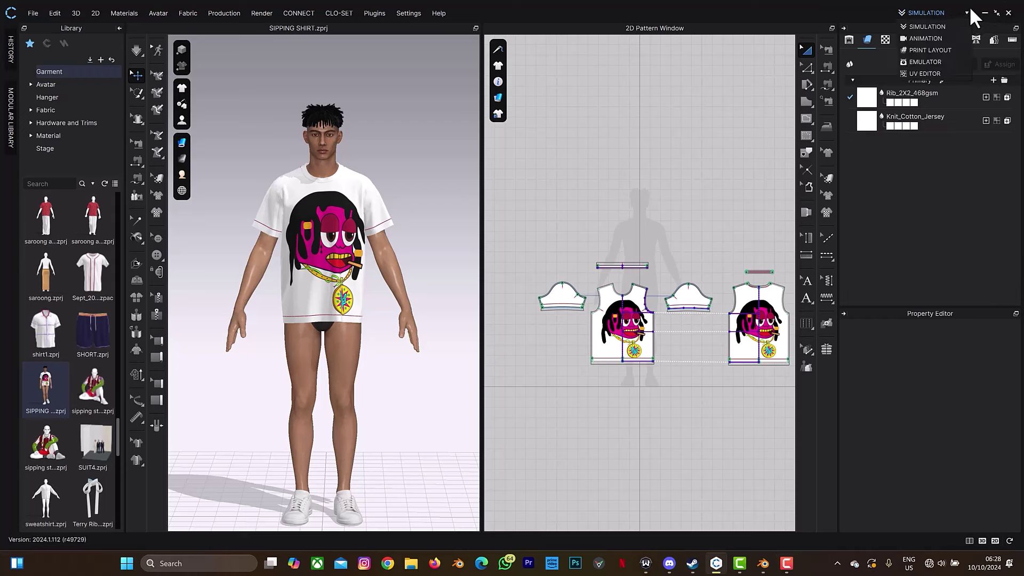
pyautogui.click(921, 70)
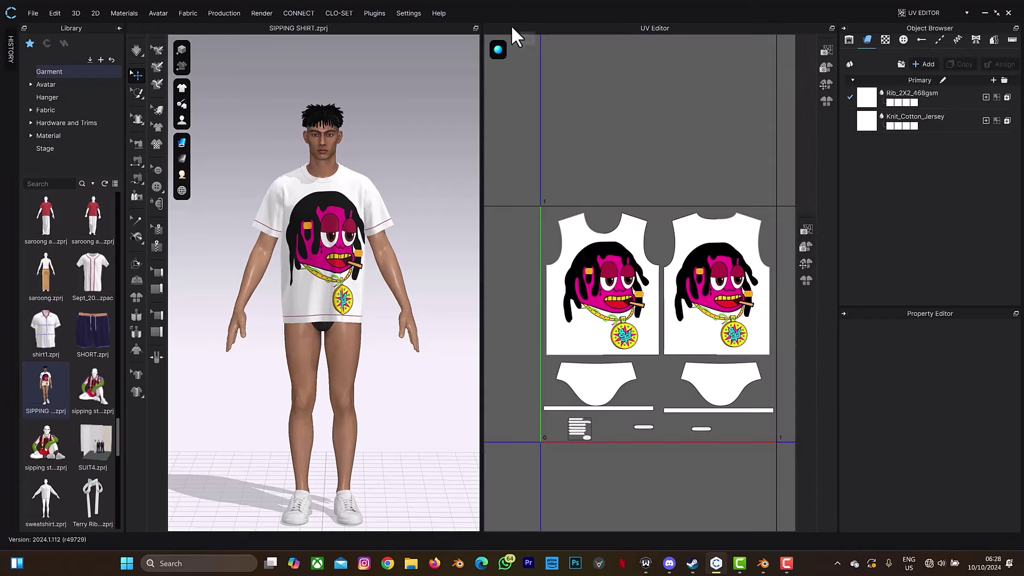
pyautogui.click(825, 68)
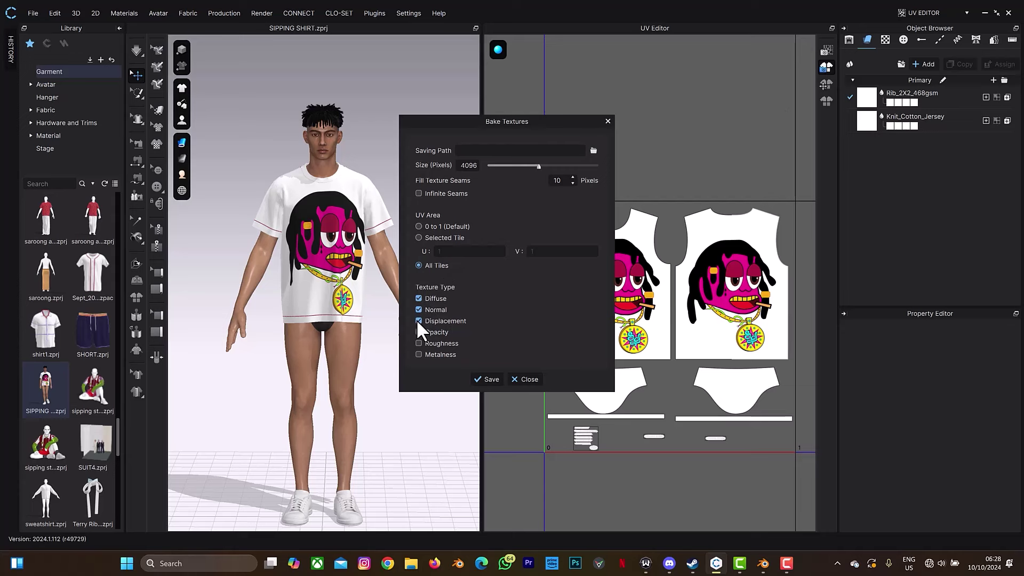
pyautogui.click(418, 237)
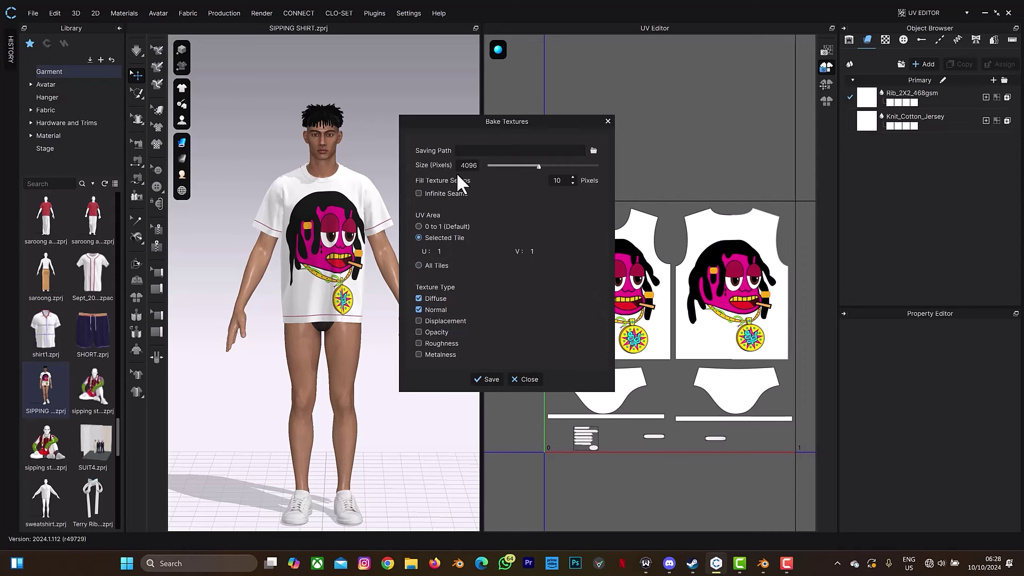
pyautogui.click(593, 150)
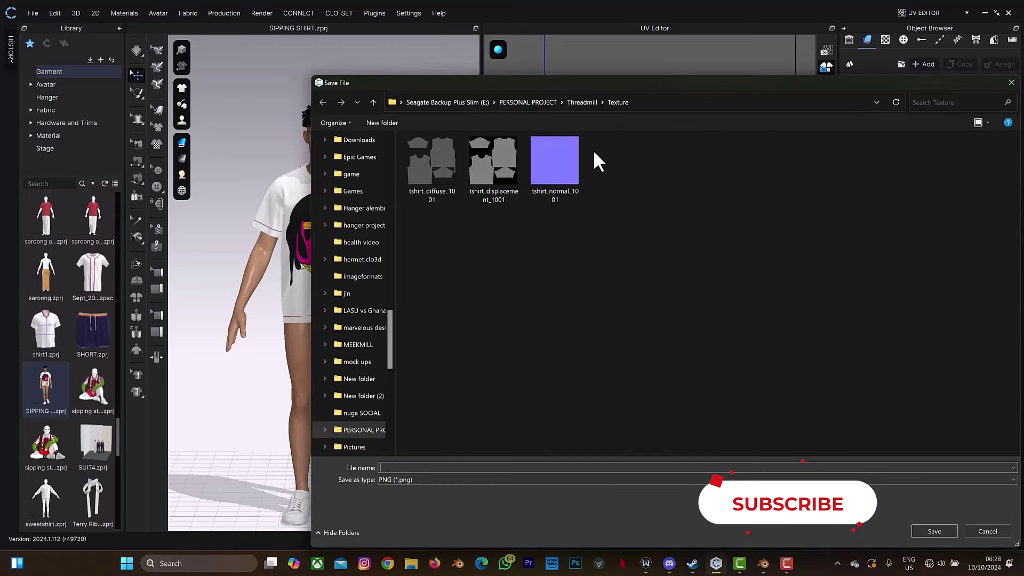
pyautogui.click(1012, 83)
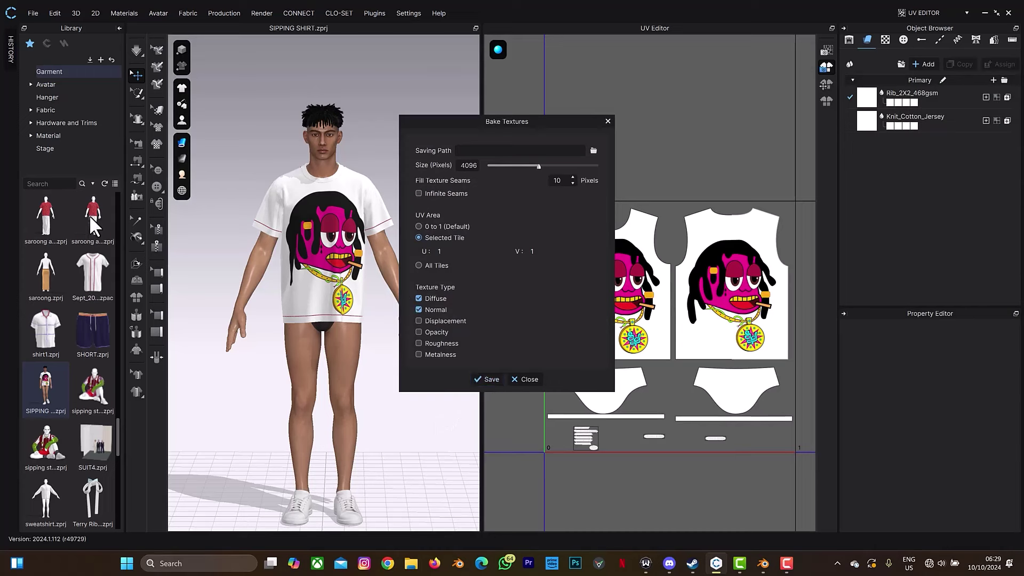
pyautogui.click(607, 122)
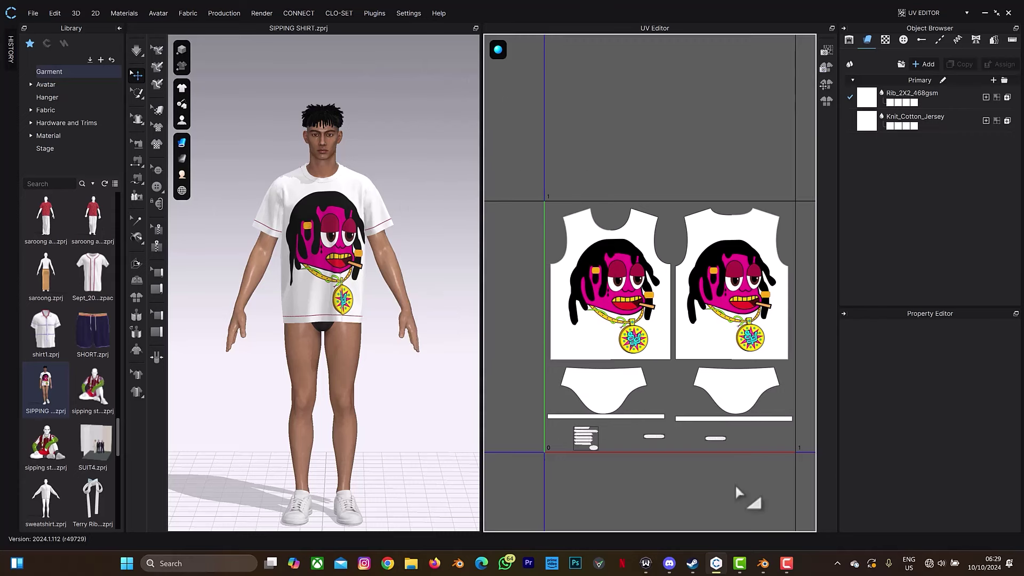
# - Switch to Blender, start an Alembic import and sort the folders on the E: drive by modified date
pyautogui.click(763, 563)
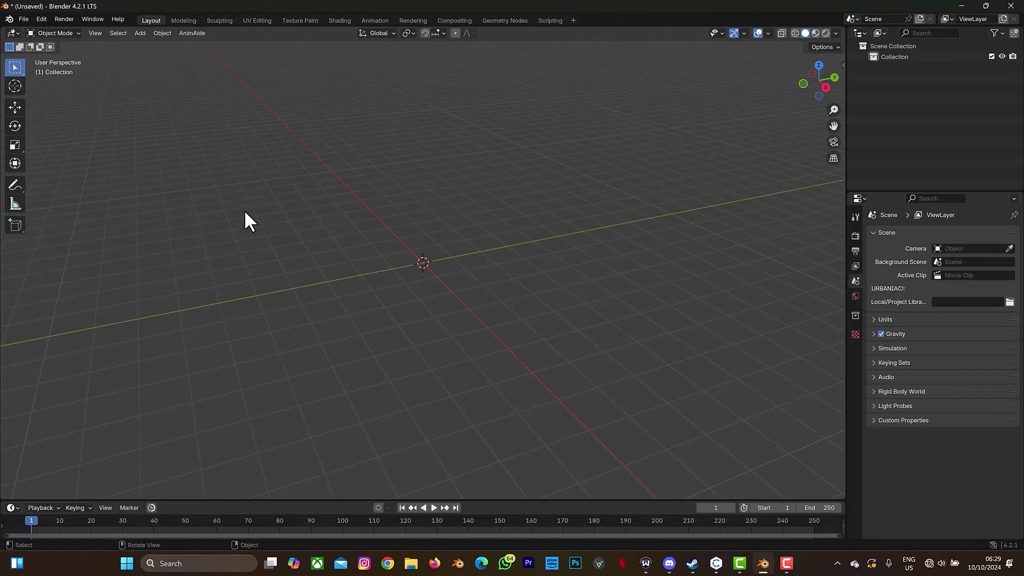
pyautogui.click(21, 20)
pyautogui.moveTo(55, 182)
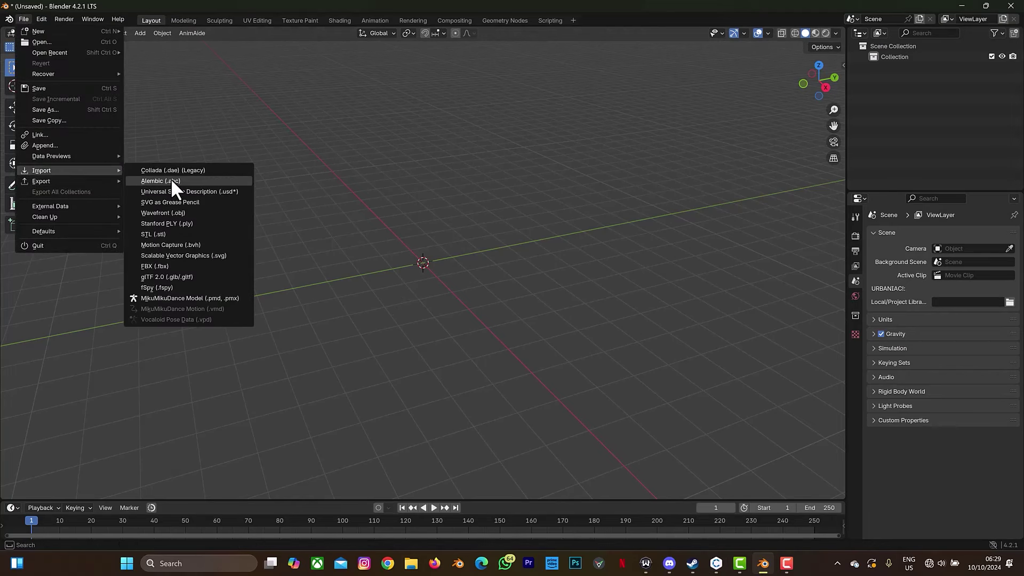
pyautogui.click(171, 181)
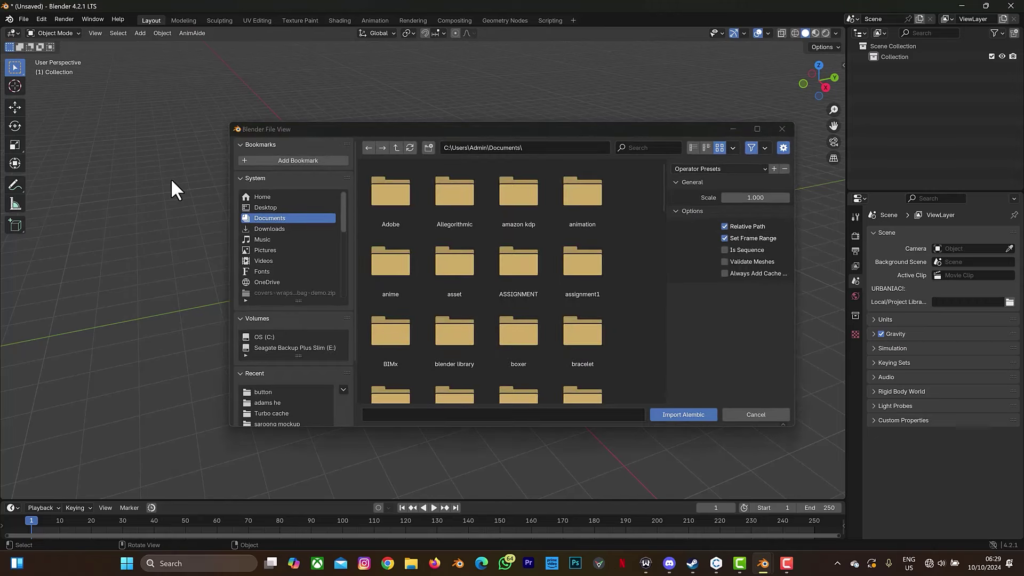
pyautogui.click(293, 348)
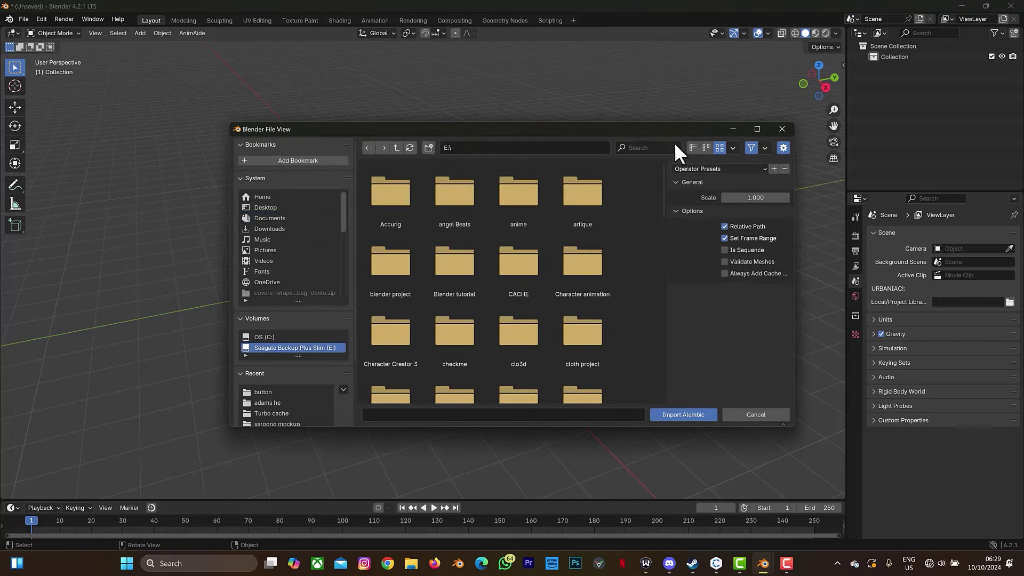
pyautogui.click(728, 148)
pyautogui.click(735, 219)
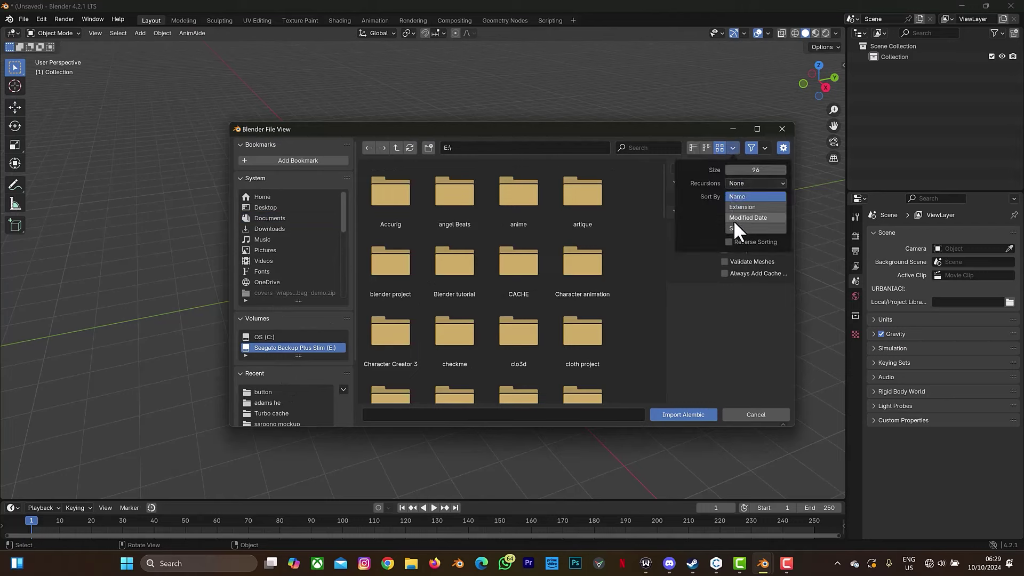
pyautogui.click(734, 220)
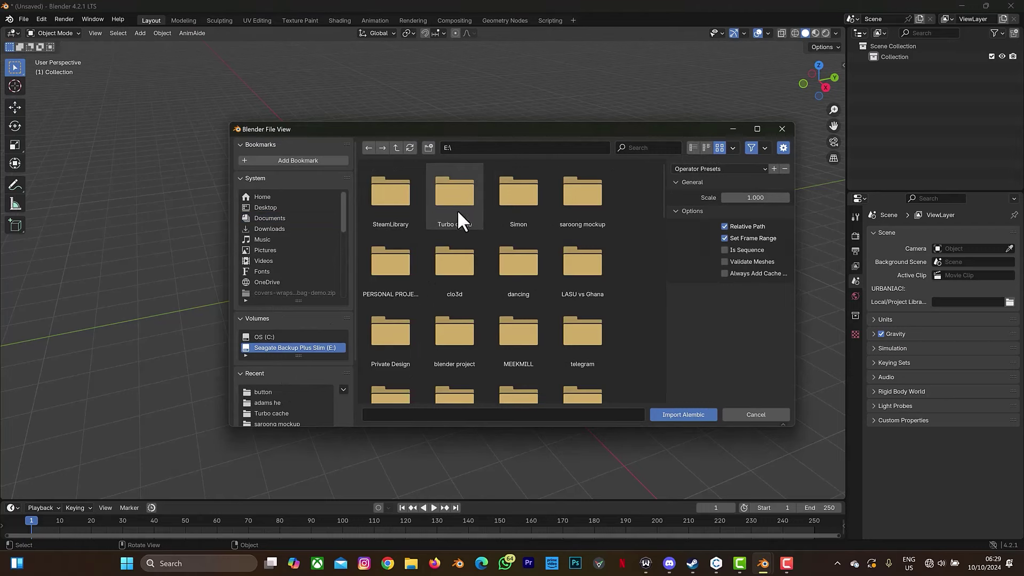
# - Import the shirt's Alembic file from the "single uv maps" folder inside "clo3d export" > "clo3d to blender"
pyautogui.doubleClick(515, 206)
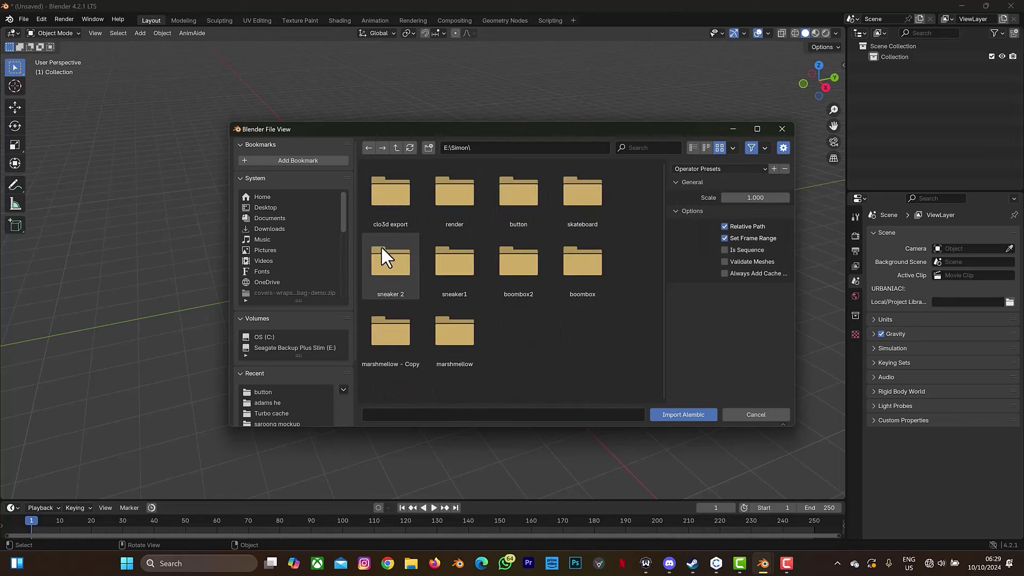
pyautogui.doubleClick(396, 209)
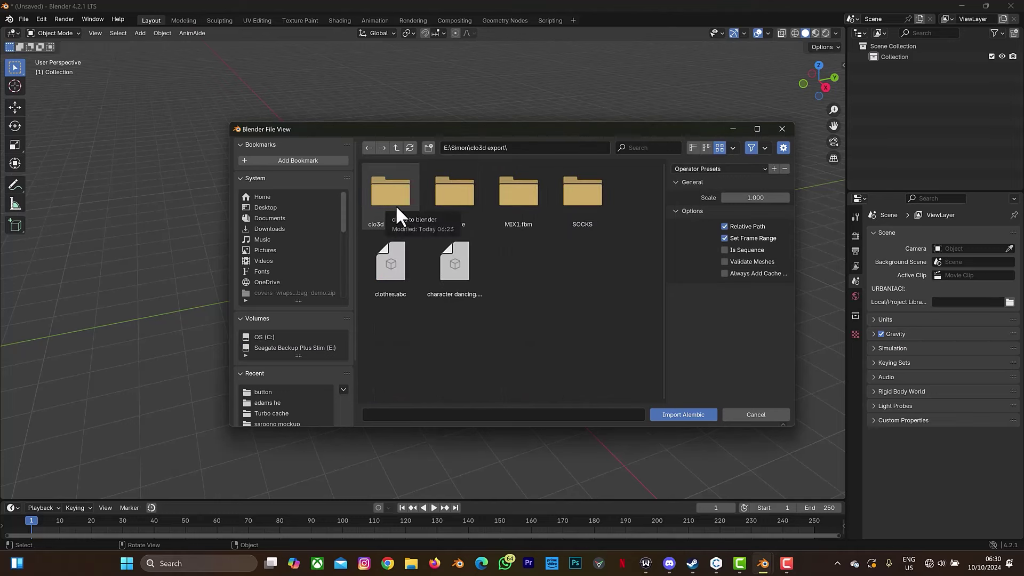
pyautogui.doubleClick(395, 207)
pyautogui.doubleClick(395, 204)
pyautogui.click(397, 207)
pyautogui.click(696, 415)
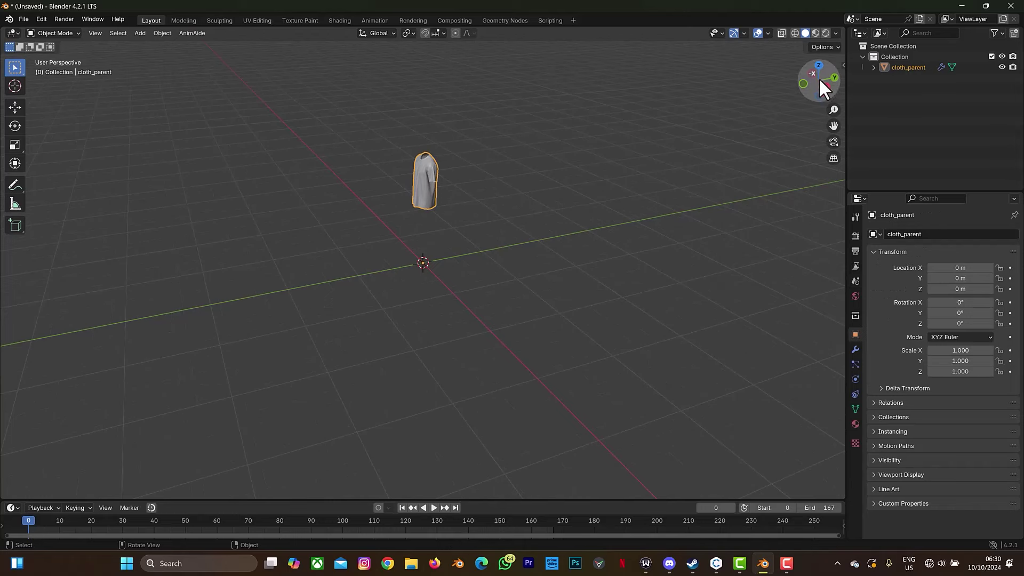
# - Play back the imported shirt's animation from the front, stop at frame 101 and switch the viewport to Material Preview shading
pyautogui.moveTo(827, 88); pyautogui.dragTo(750, 69)
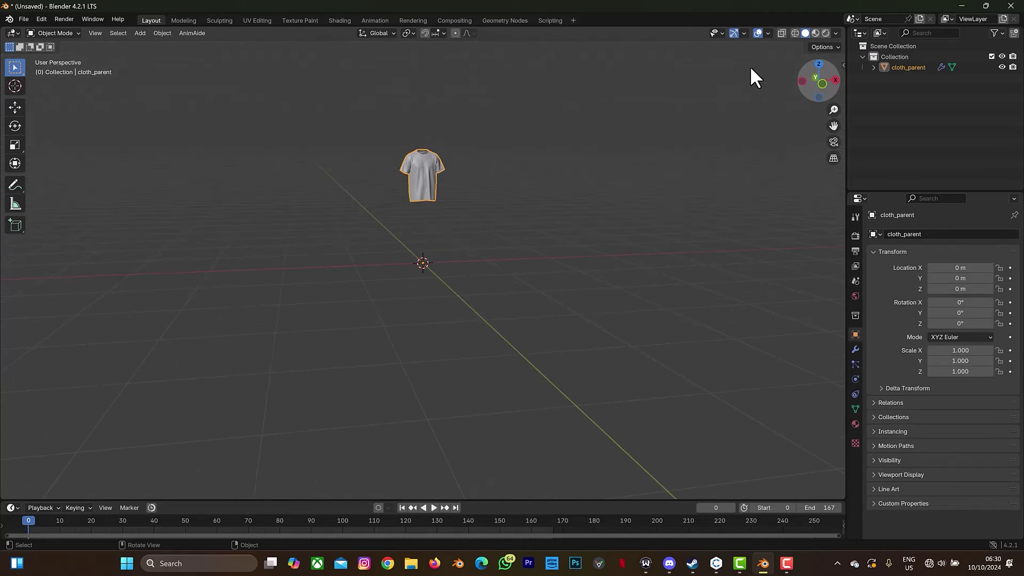
pyautogui.press('space')
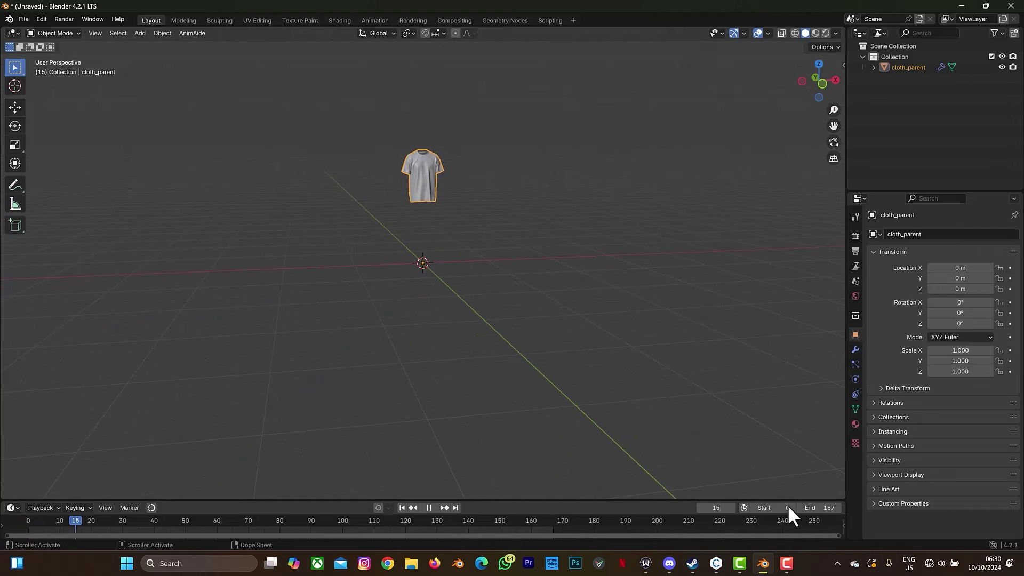
pyautogui.press('space')
pyautogui.hotkey('shift', 'ctrl', 'space')
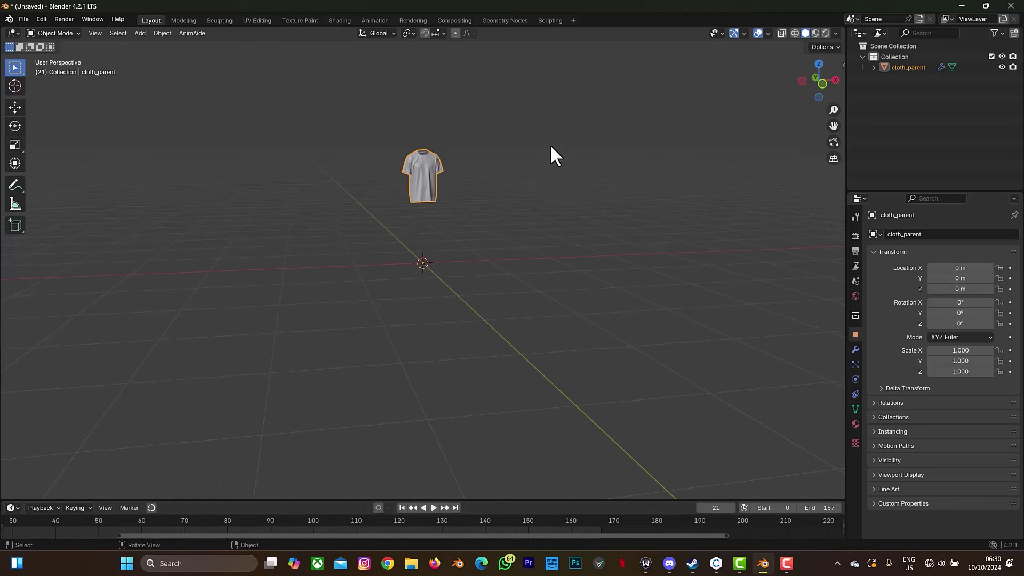
pyautogui.press('space')
pyautogui.moveTo(834, 129); pyautogui.dragTo(833, 231)
pyautogui.moveTo(309, 501); pyautogui.dragTo(316, 443)
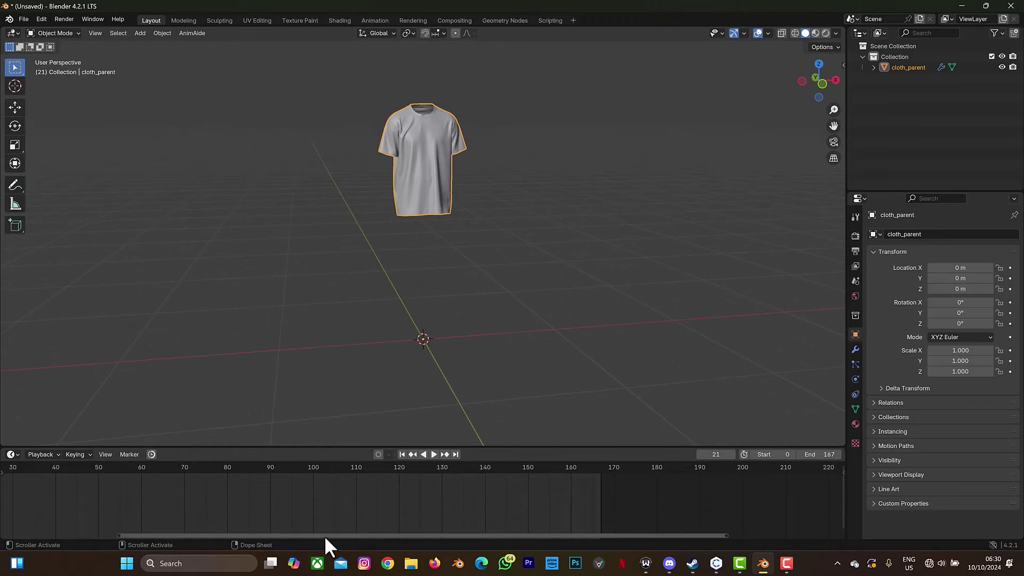
pyautogui.moveTo(324, 533); pyautogui.dragTo(168, 509)
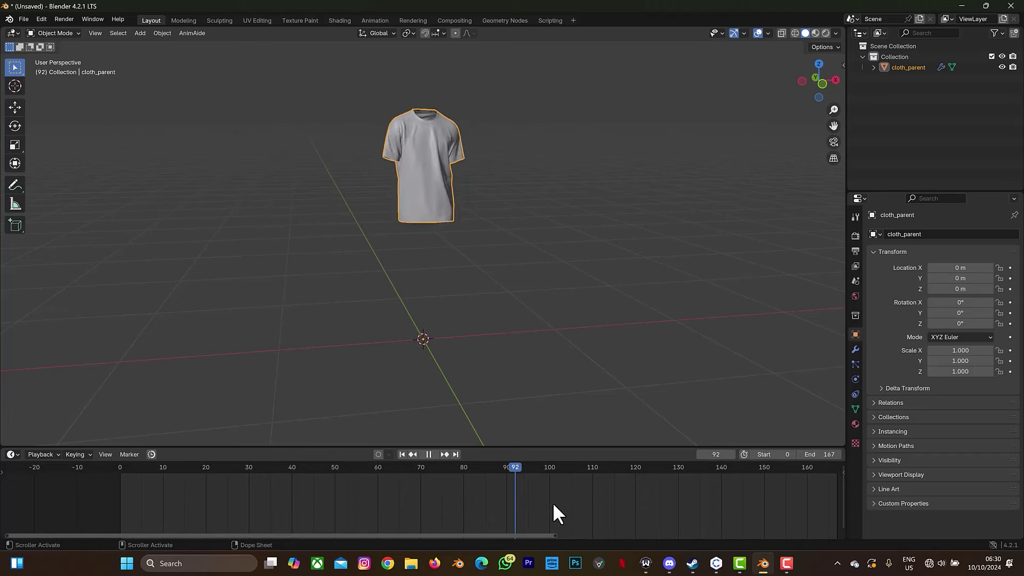
pyautogui.press('space')
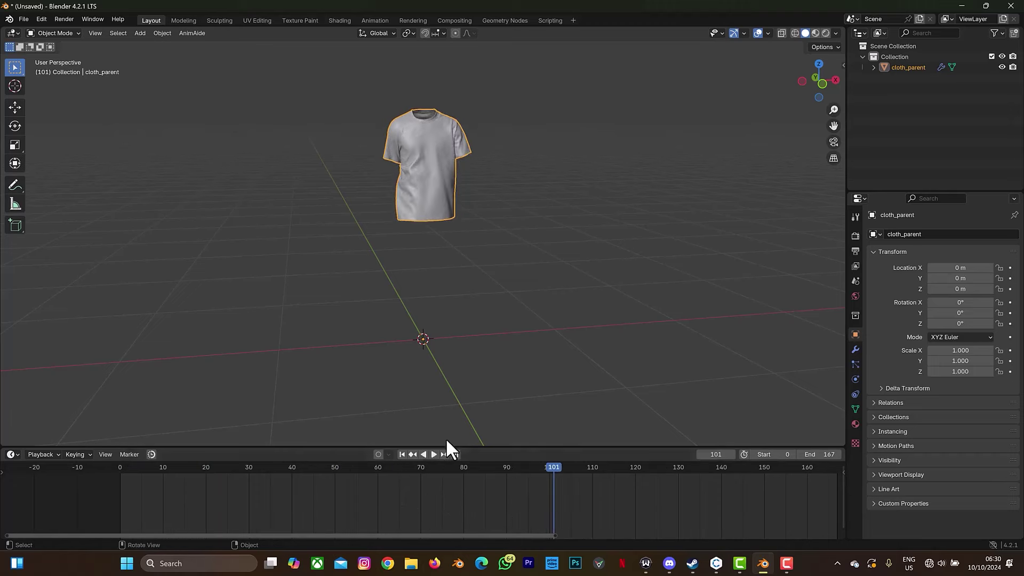
pyautogui.click(814, 32)
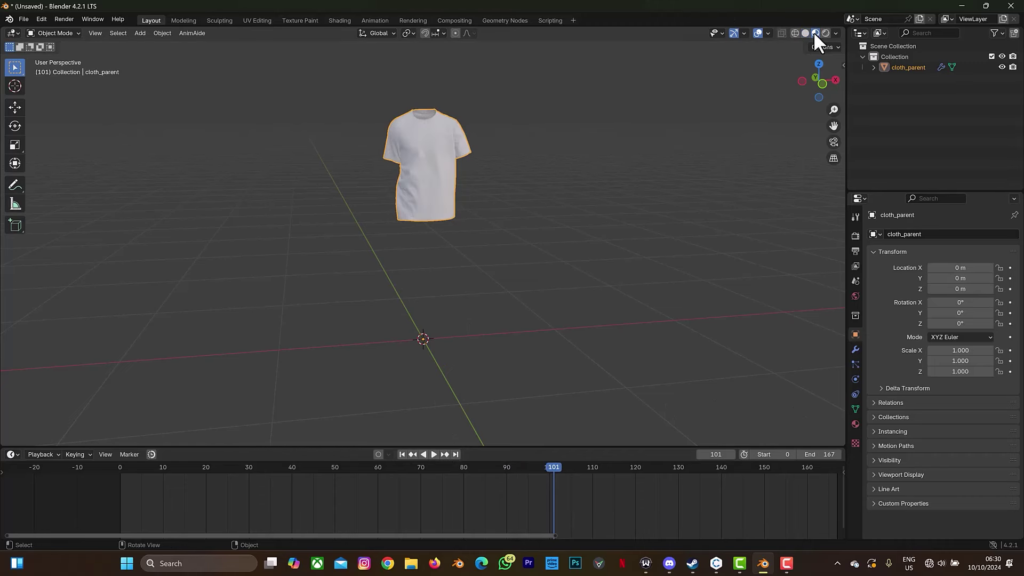
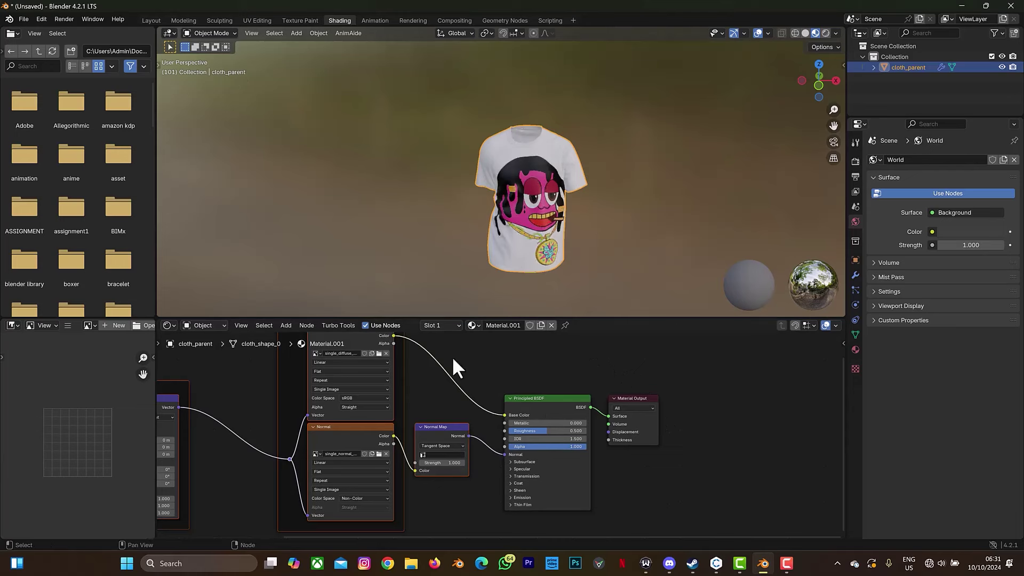
# - Set the roughness of the shirt material's Principled BSDF to 0.8
pyautogui.click(552, 428)
pyautogui.write('0.8')
pyautogui.press('Return')
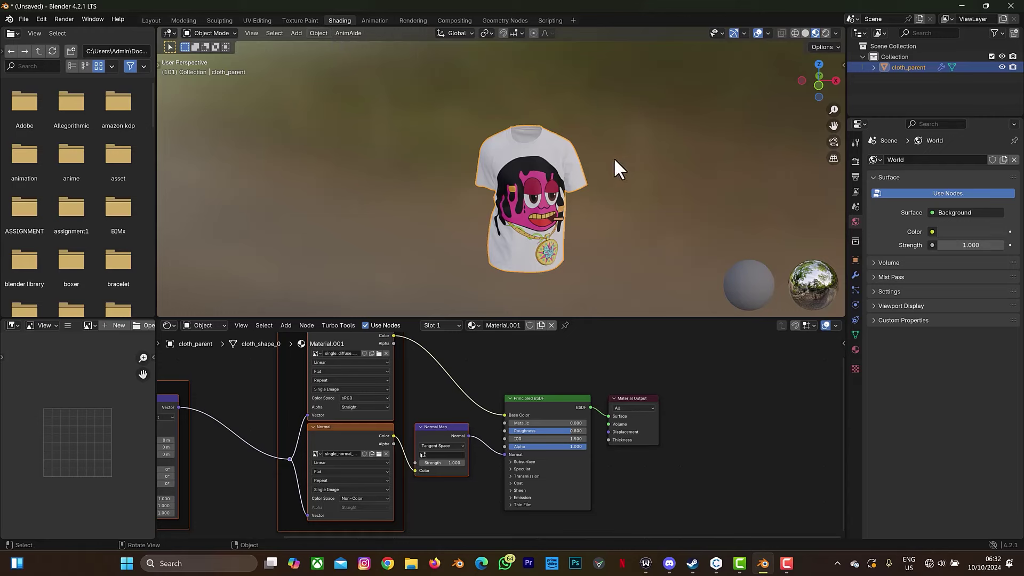
pyautogui.scroll(7, 586, 172)
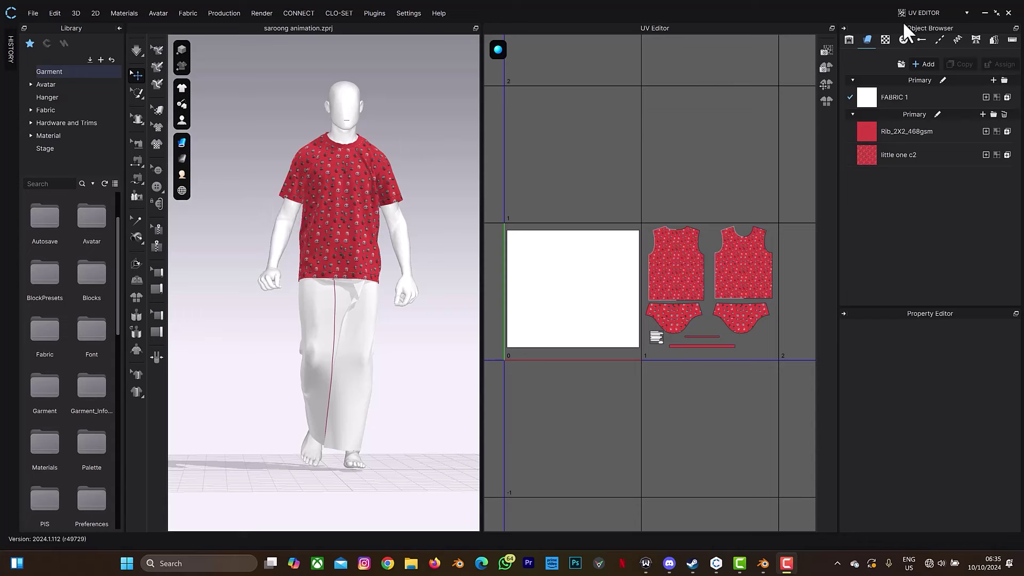
# - In CLO, preview the saroong walking animation in the Animation workspace and return to the start frame
pyautogui.click(936, 12)
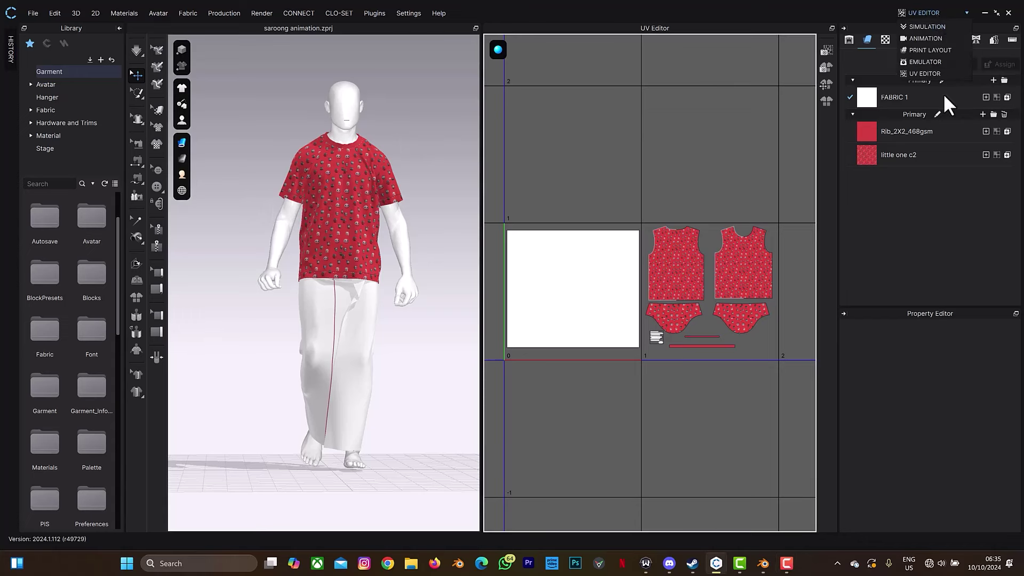
pyautogui.click(936, 38)
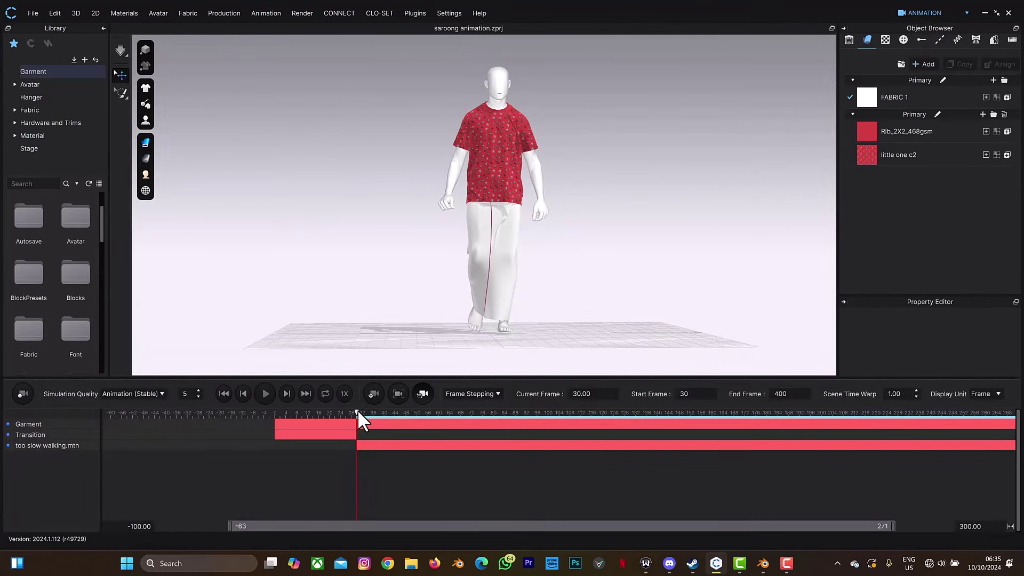
pyautogui.moveTo(357, 411); pyautogui.dragTo(384, 412)
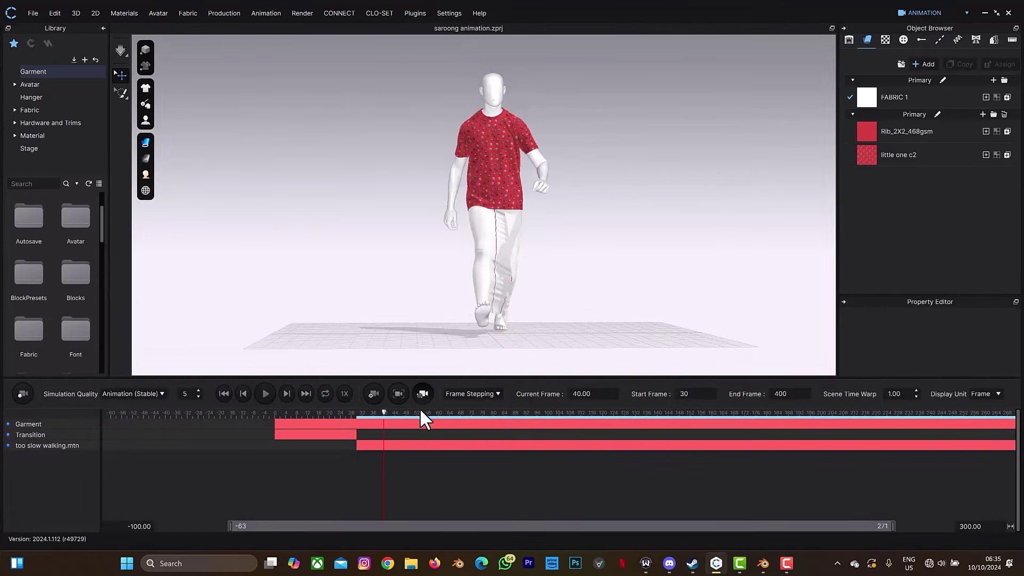
pyautogui.press('space')
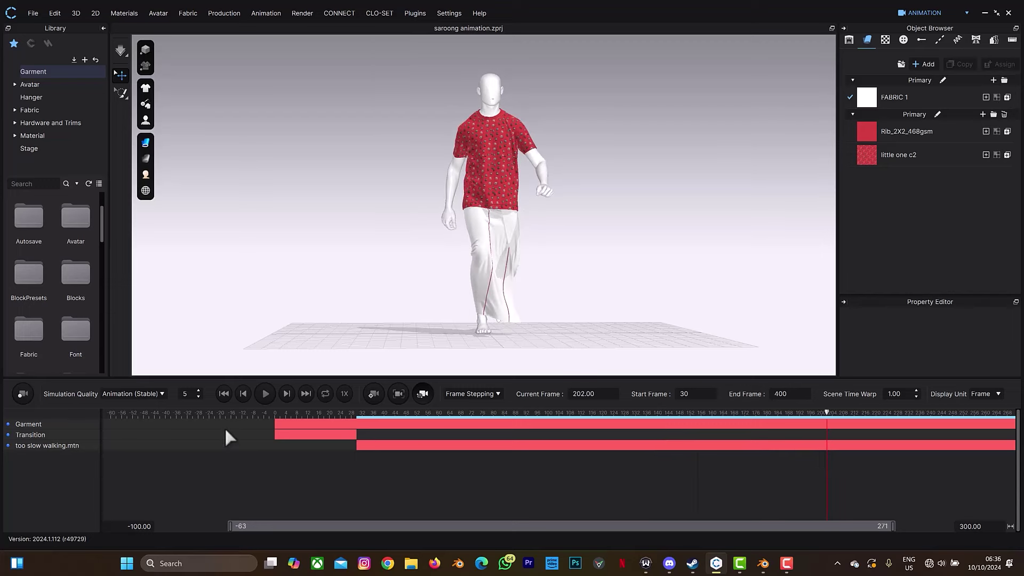
pyautogui.click(223, 393)
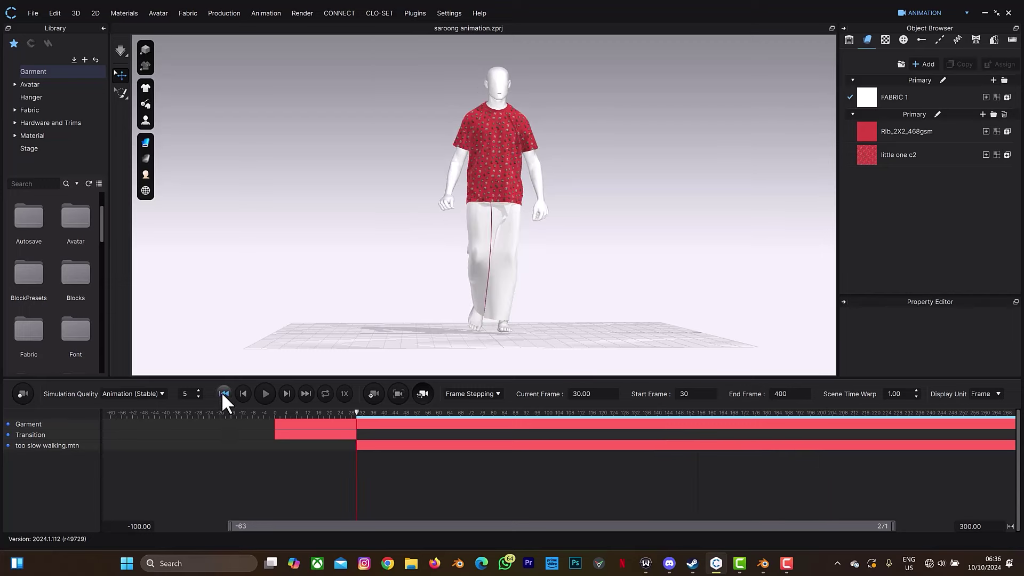
# - Return to the Simulation workspace and start an Alembic (OGAWA) export of the saroong project
pyautogui.click(942, 14)
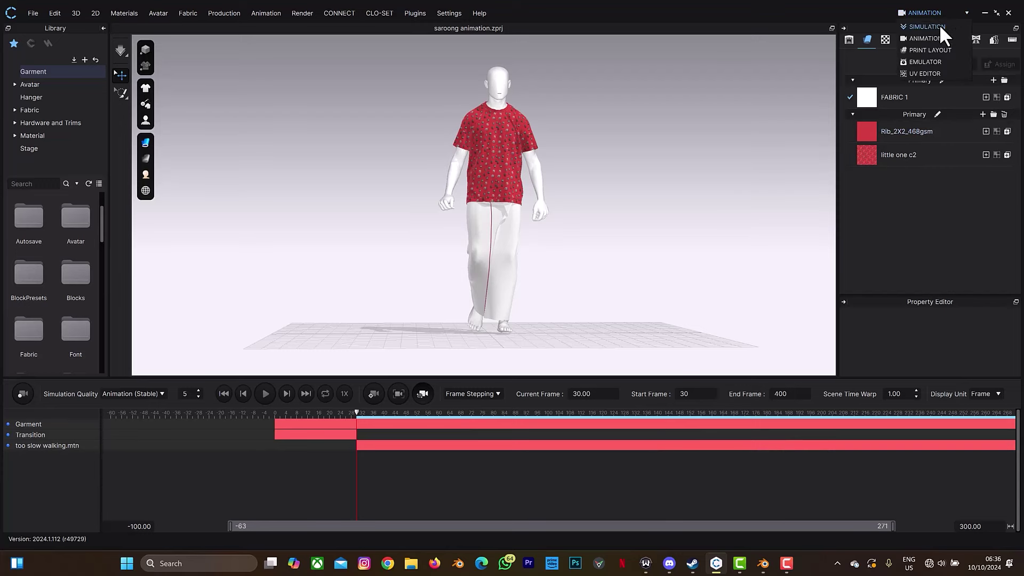
pyautogui.click(939, 25)
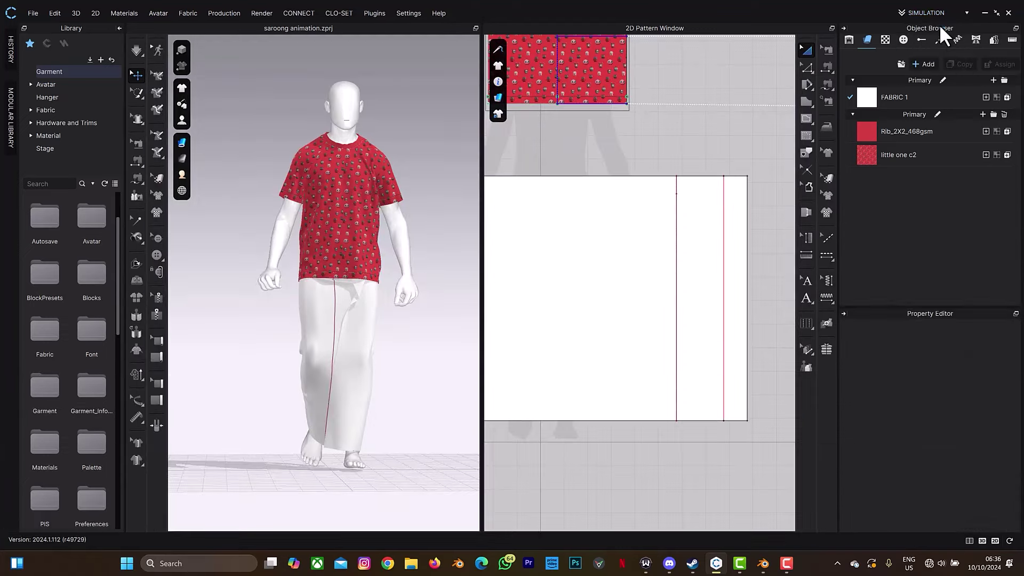
pyautogui.click(33, 14)
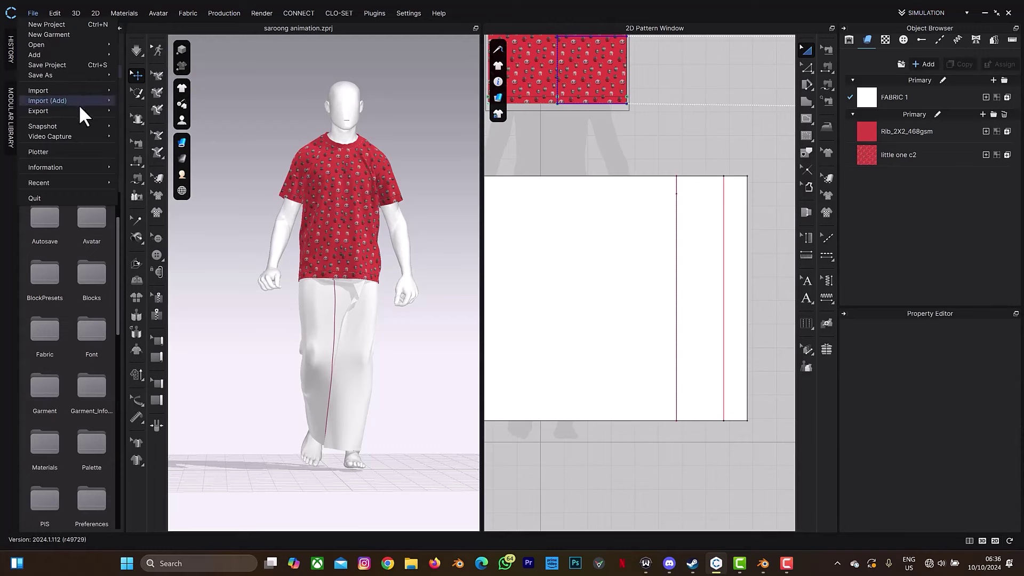
pyautogui.moveTo(80, 109)
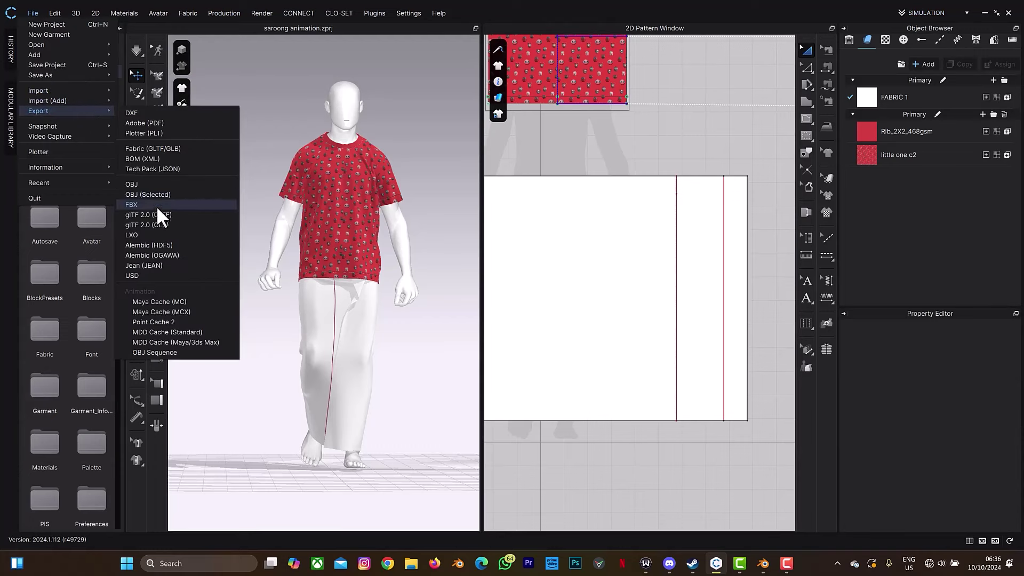
pyautogui.click(161, 255)
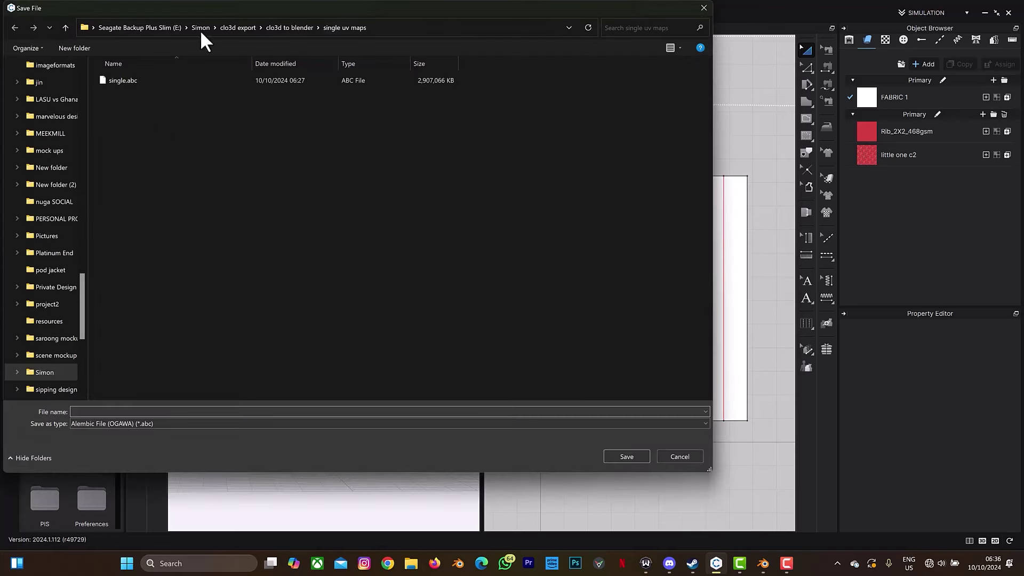
# - Create a subfolder named "double uv maps" inside the "clo3d to blender" folder
pyautogui.click(66, 32)
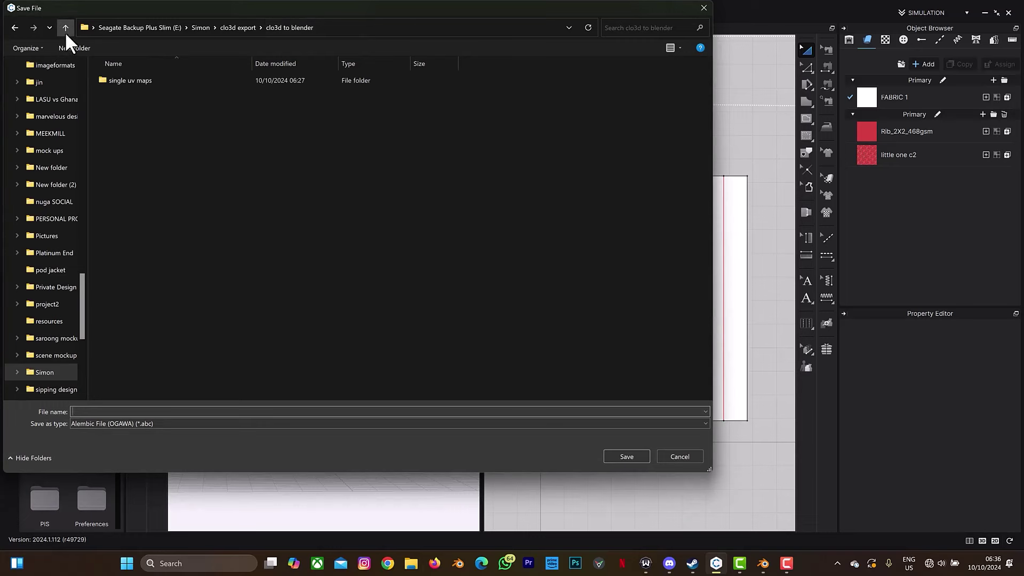
pyautogui.rightClick(293, 162)
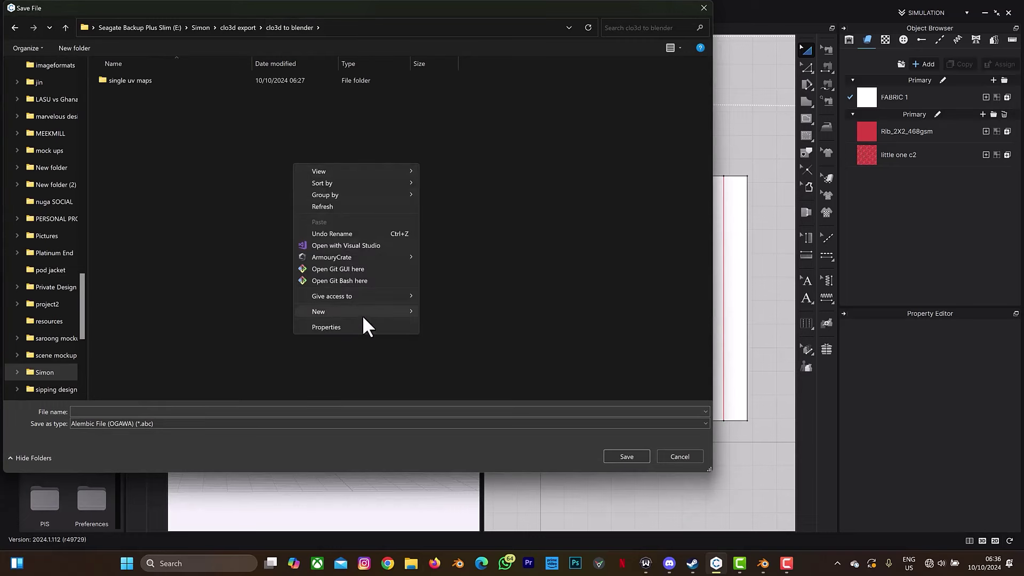
pyautogui.moveTo(363, 312)
pyautogui.click(446, 312)
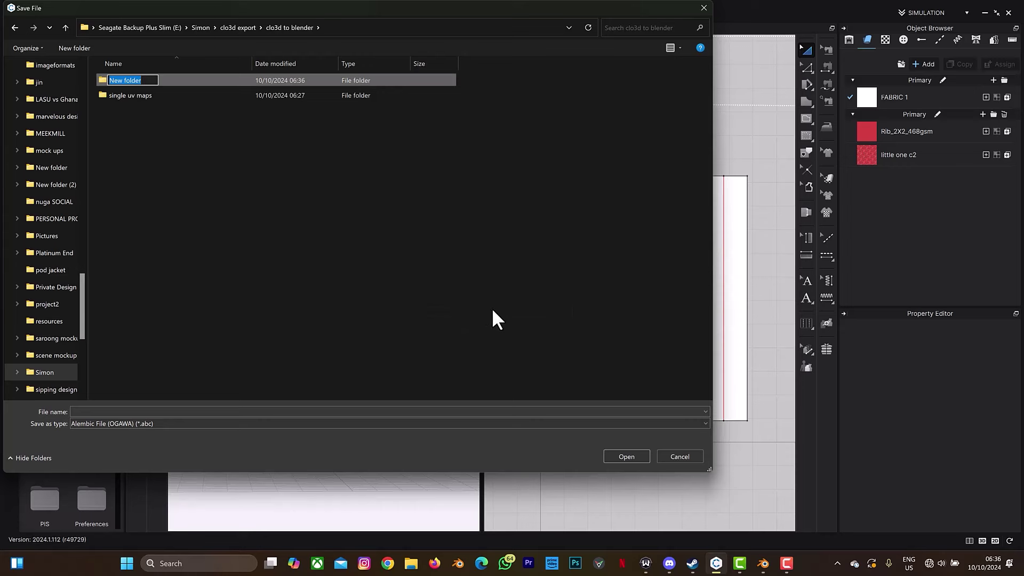
pyautogui.write('double uv maps')
pyautogui.click(193, 77)
# - Open the "double uv maps" folder as the save location for the Alembic export
pyautogui.click(175, 93)
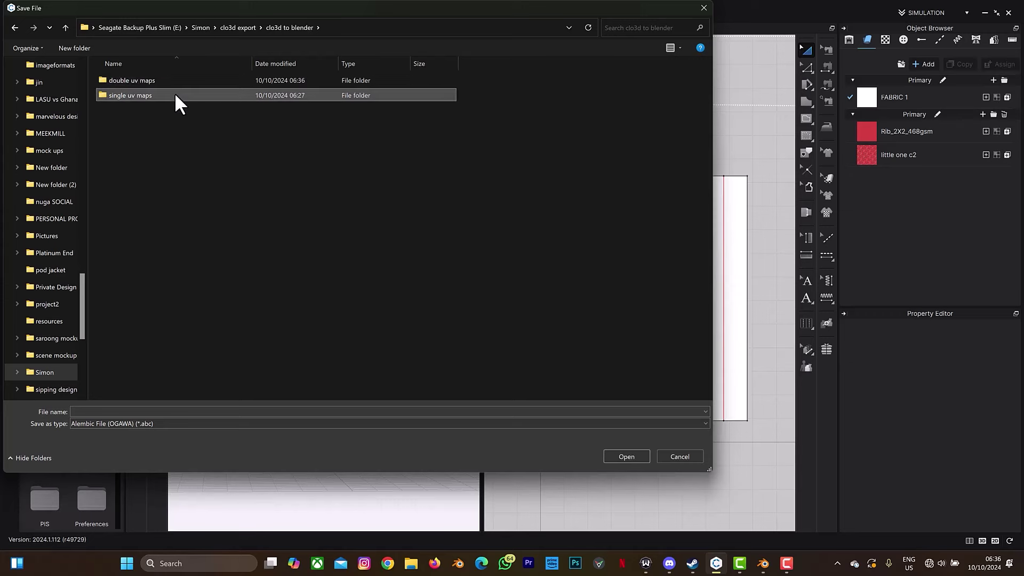
pyautogui.doubleClick(174, 93)
pyautogui.click(63, 30)
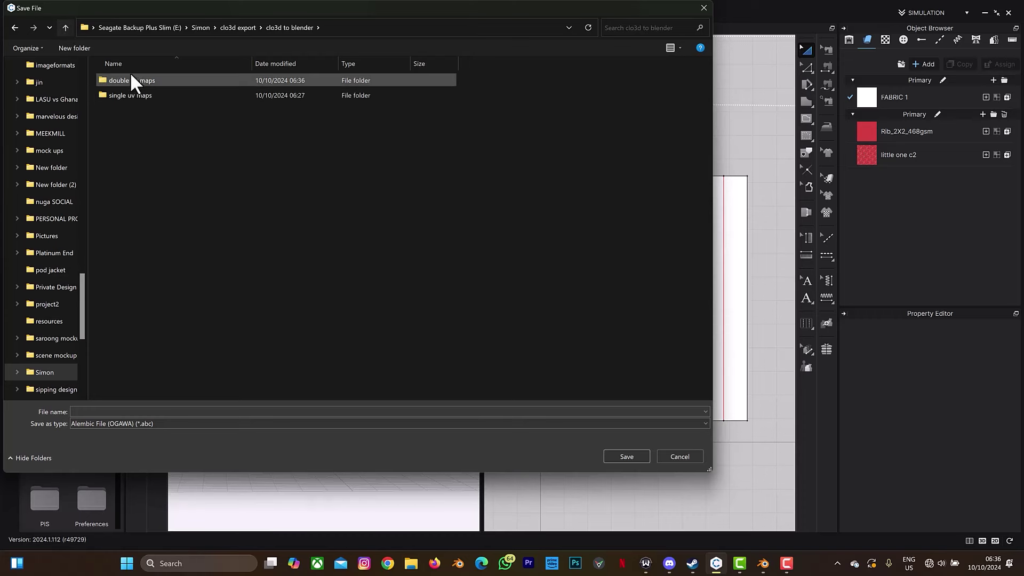
pyautogui.doubleClick(135, 79)
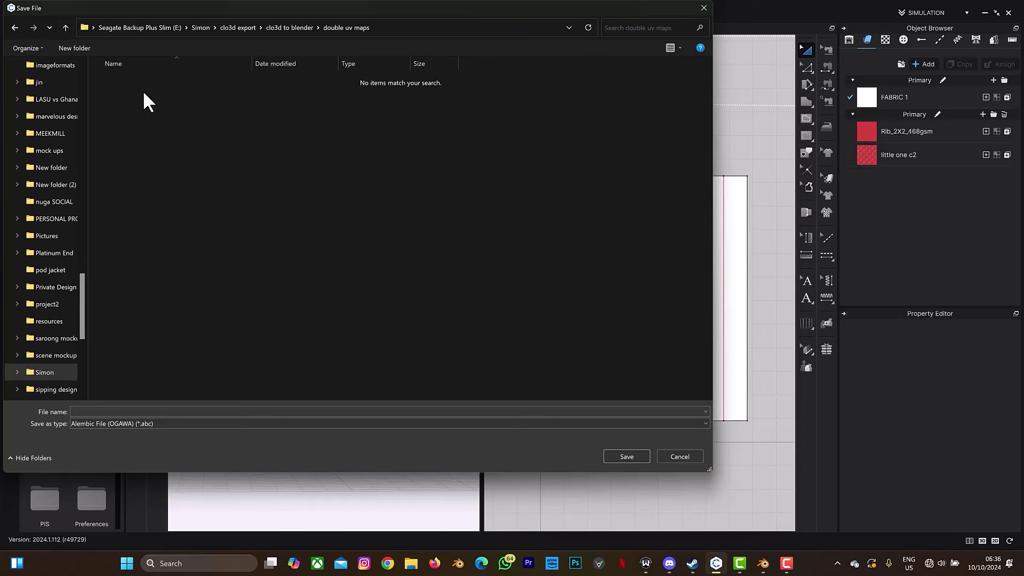
# - Save the Alembic export under the file name "double"
pyautogui.click(124, 411)
pyautogui.write('double')
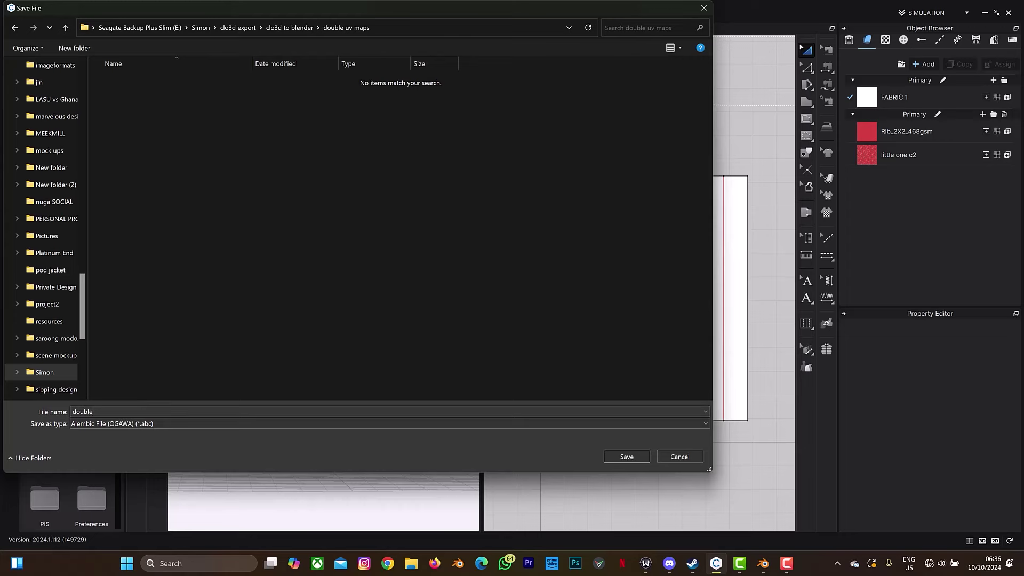
pyautogui.press('Return')
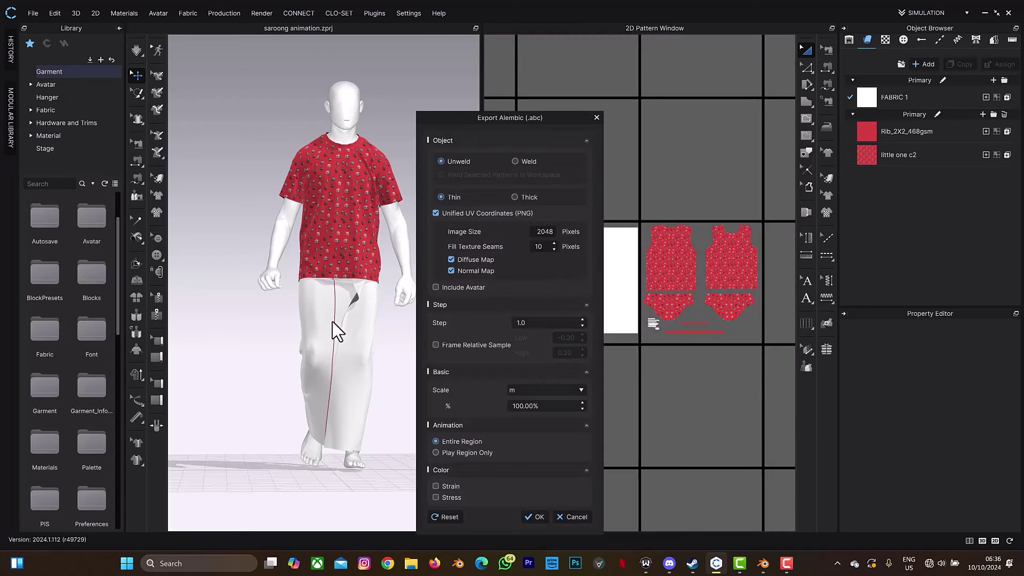
# - Export the Alembic as Thick with an image size of 4096 pixels and the diffuse and normal maps turned off
pyautogui.click(514, 197)
pyautogui.click(451, 259)
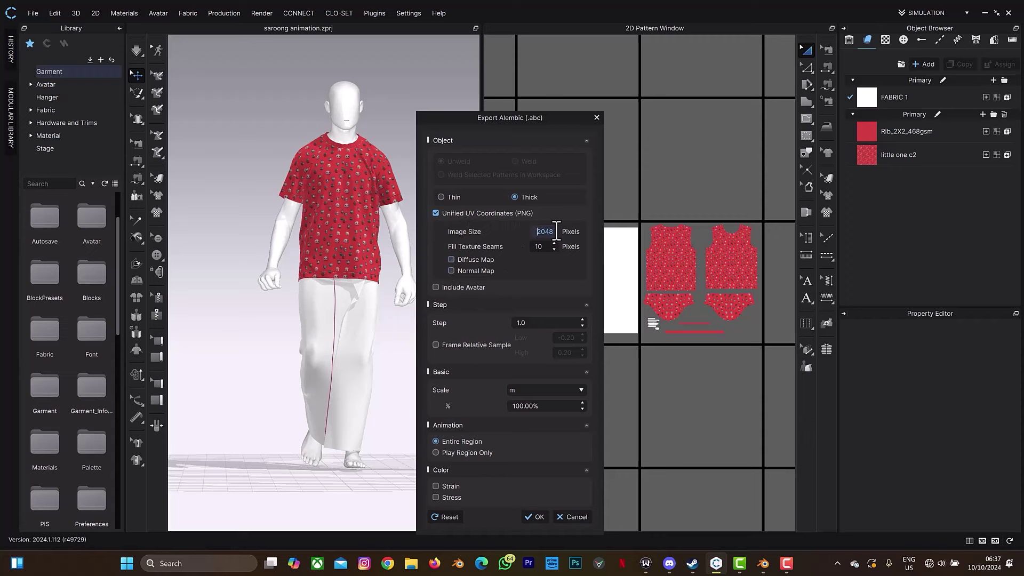
pyautogui.write('0')
pyautogui.doubleClick(556, 231)
pyautogui.write('4096')
pyautogui.click(577, 286)
pyautogui.click(539, 515)
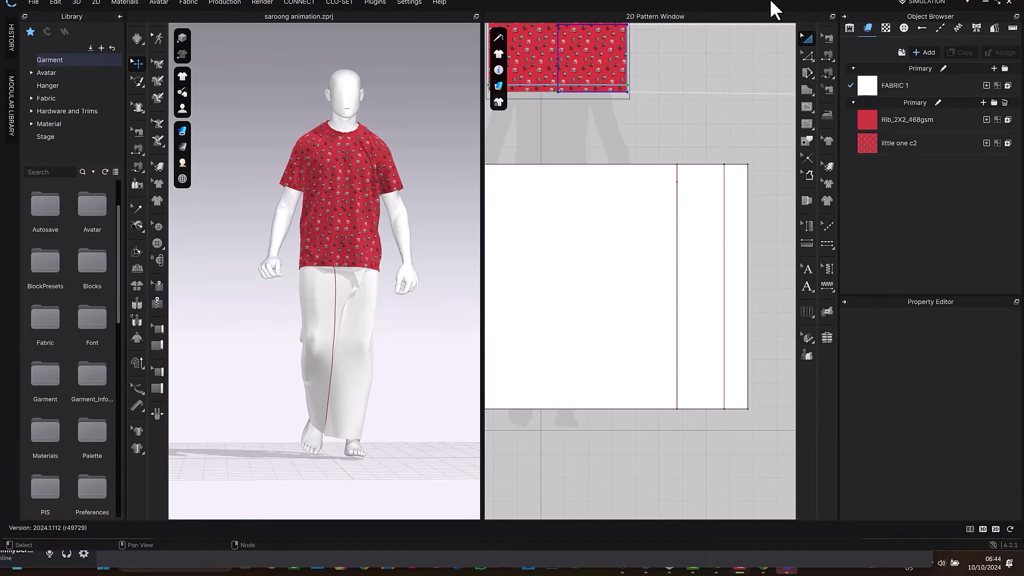
# - Switch CLO to the UV Editor workspace and open the Bake Textures settings for the garments
pyautogui.click(997, 2)
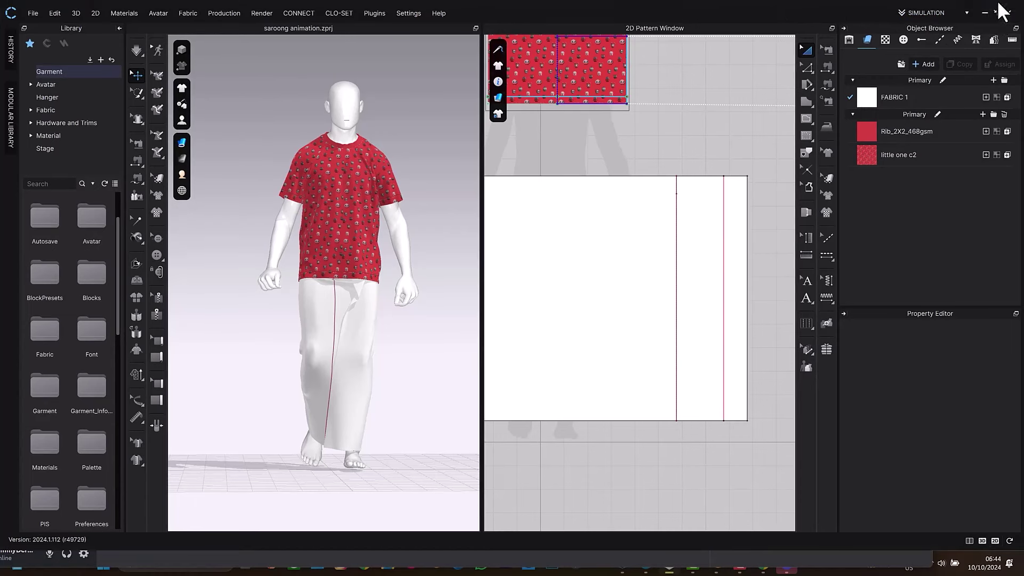
pyautogui.click(942, 10)
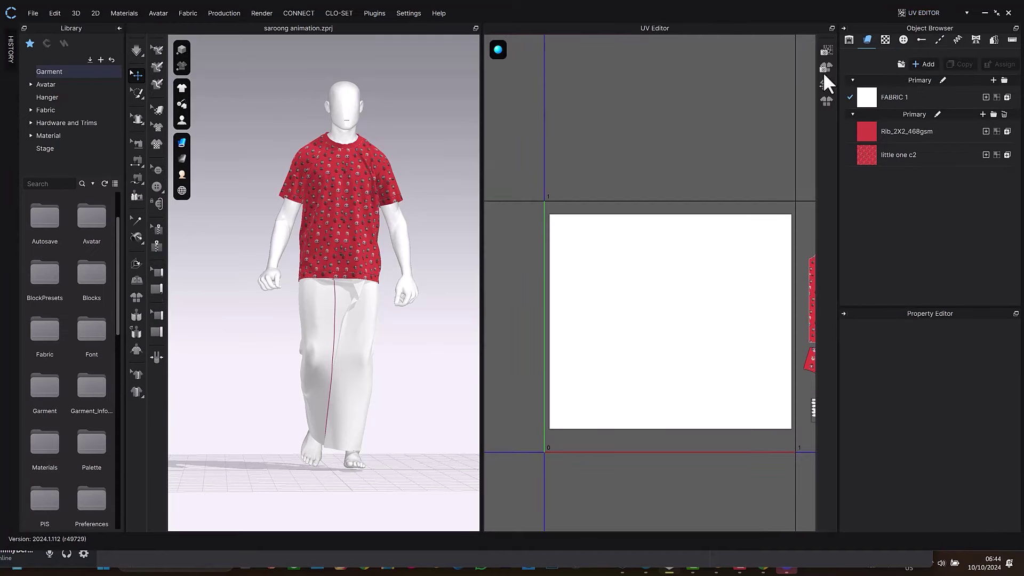
pyautogui.scroll(-5, 746, 138)
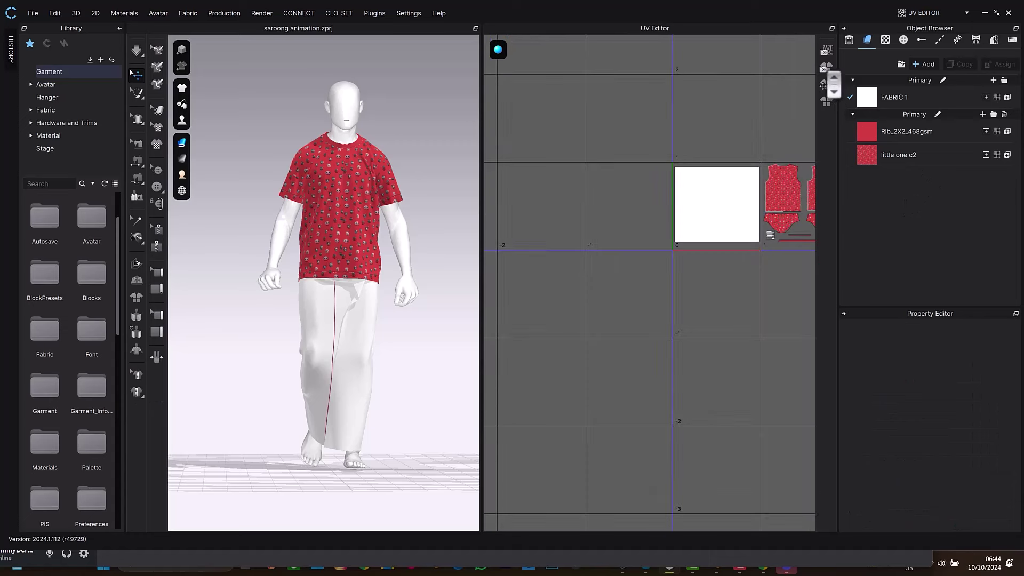
pyautogui.click(826, 68)
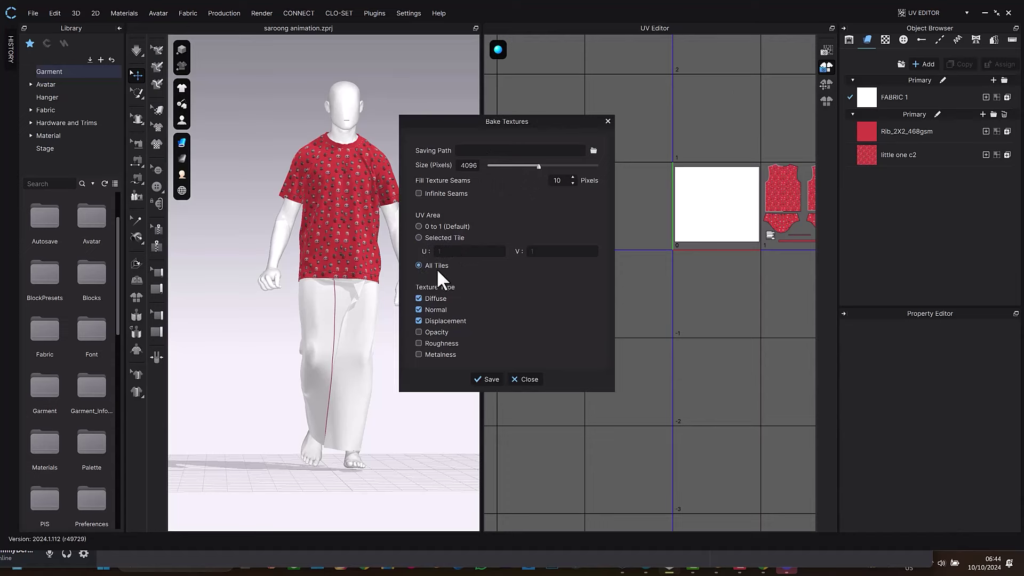
# - Set the baked textures' save location to the "double uv maps" folder inside "clo3d export" > "clo3d to blender"
pyautogui.click(593, 151)
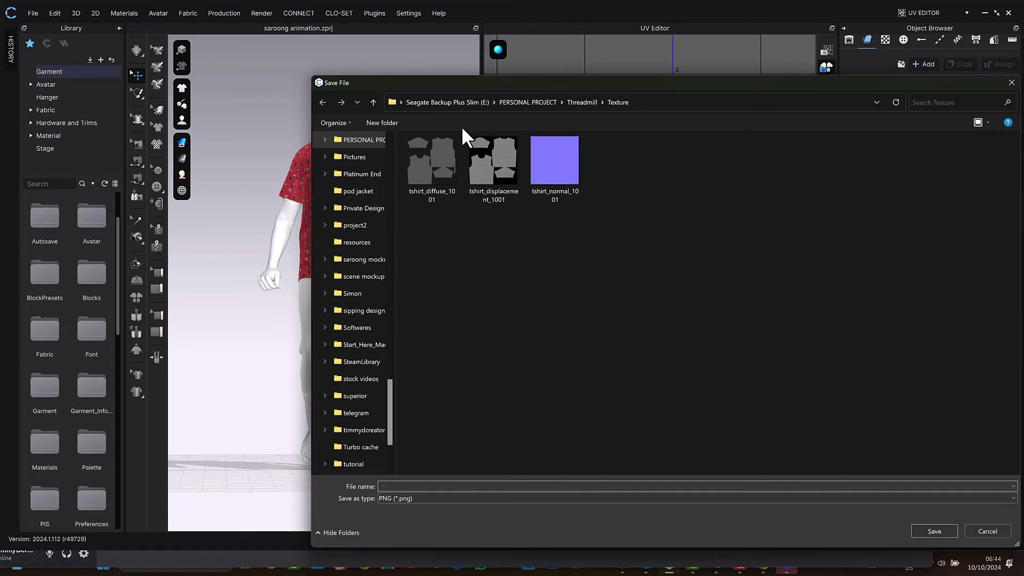
pyautogui.click(462, 101)
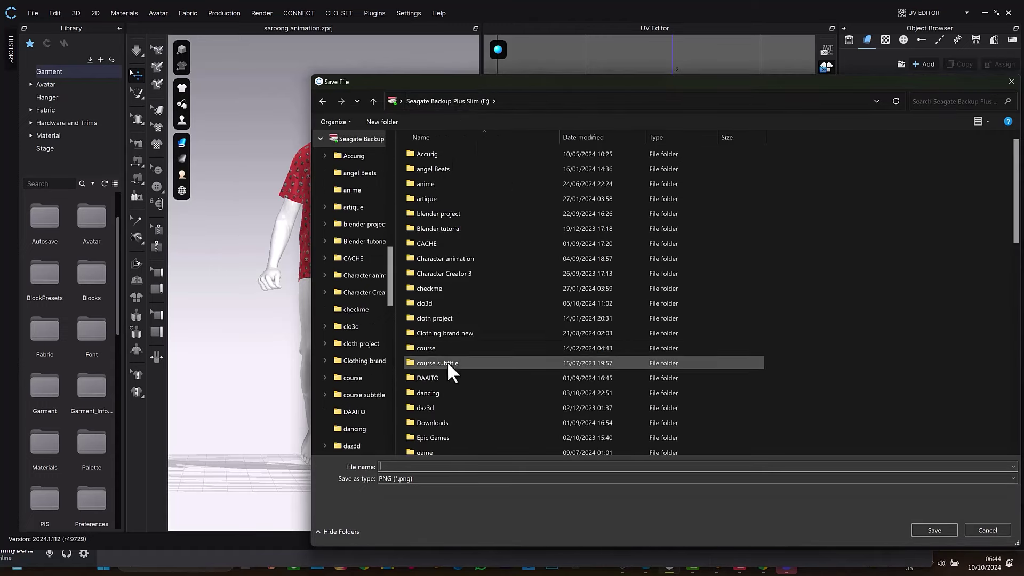
pyautogui.scroll(-2, 450, 418)
pyautogui.scroll(-8, 447, 410)
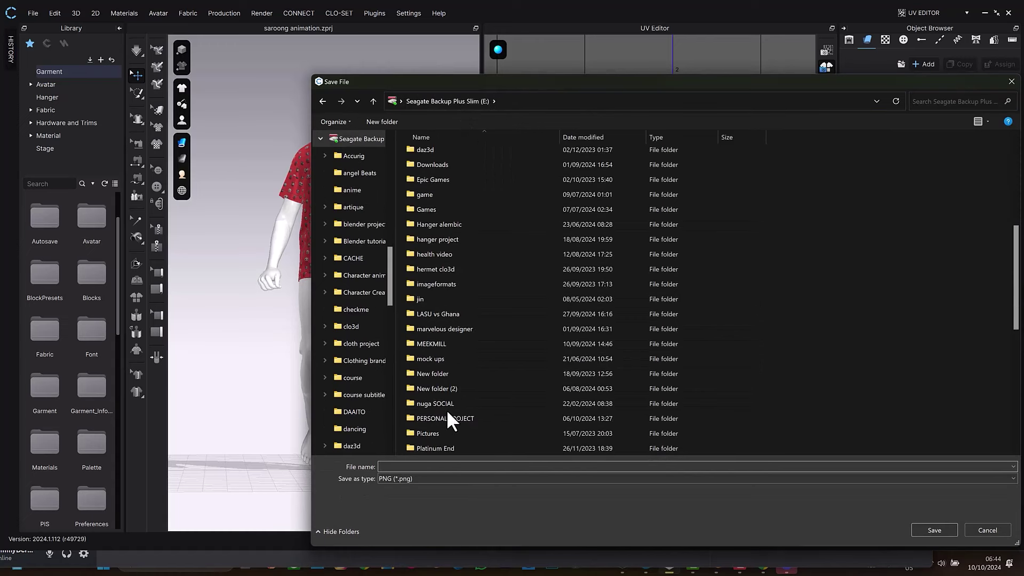
pyautogui.scroll(-2, 448, 411)
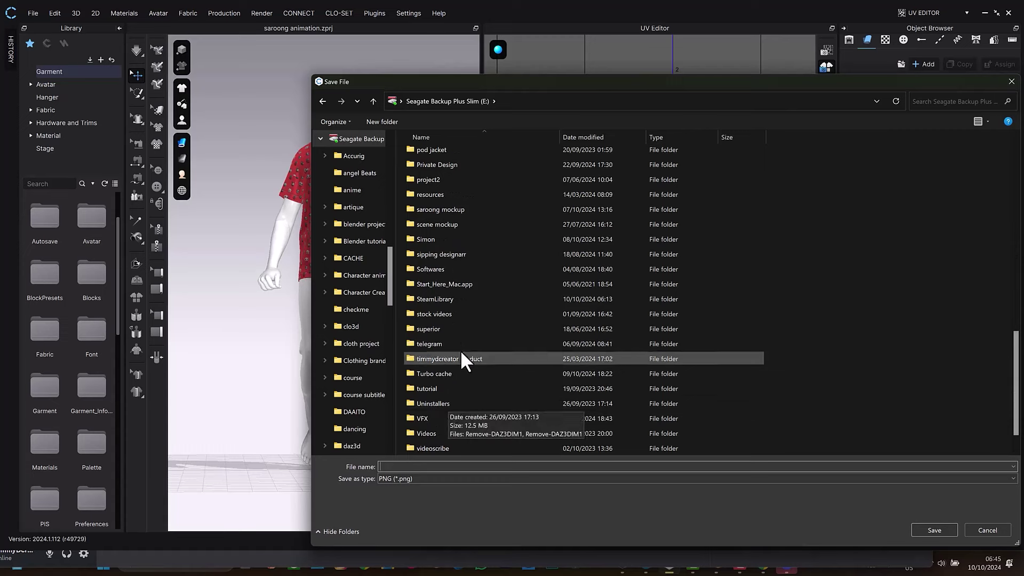
pyautogui.click(456, 238)
pyautogui.doubleClick(456, 238)
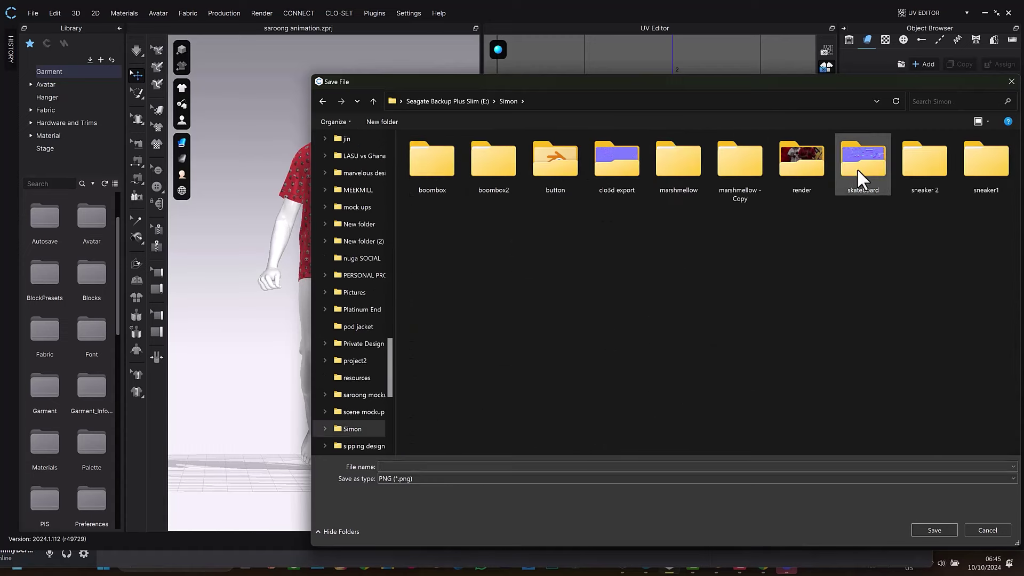
pyautogui.doubleClick(610, 165)
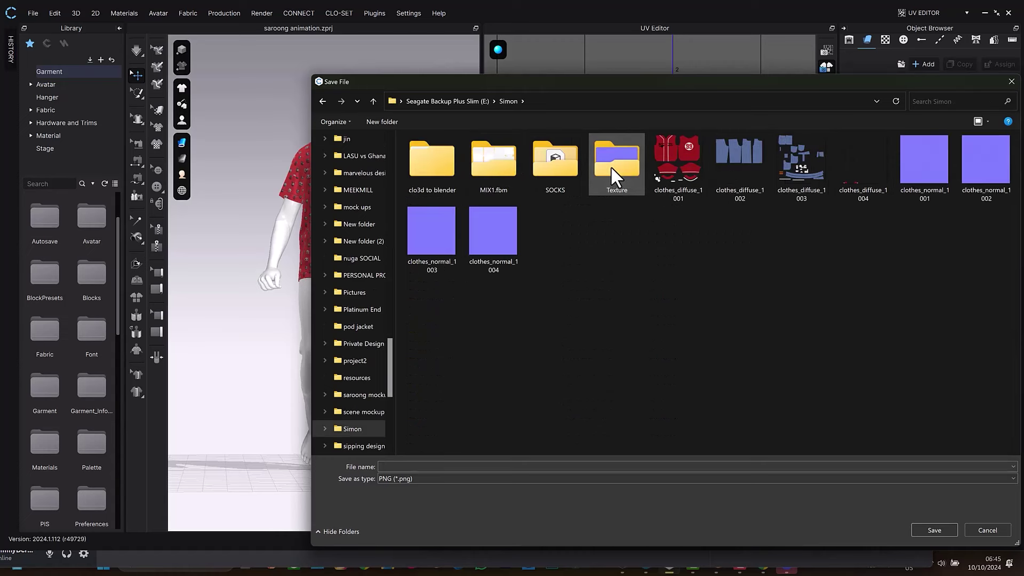
pyautogui.doubleClick(424, 174)
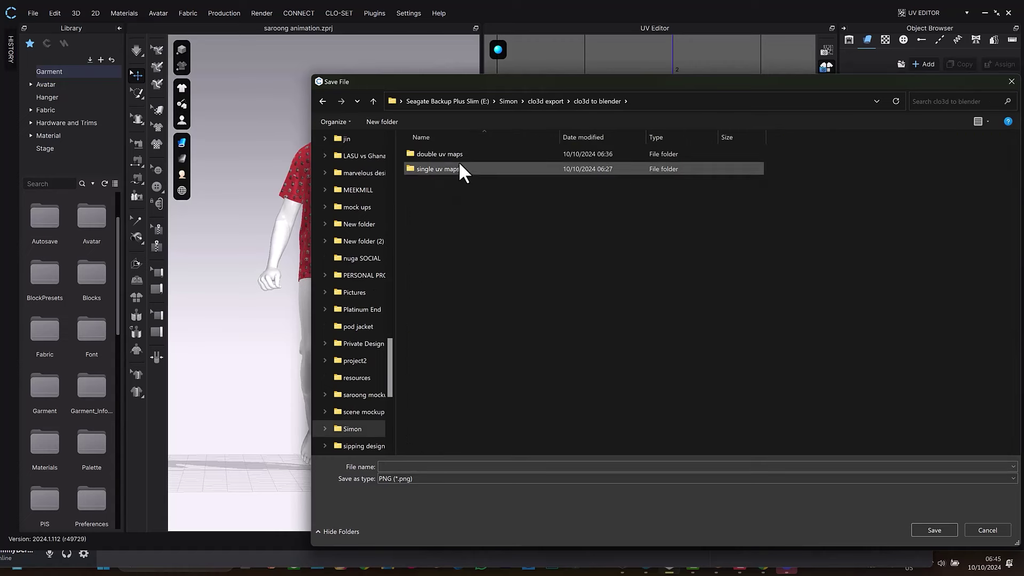
pyautogui.doubleClick(439, 154)
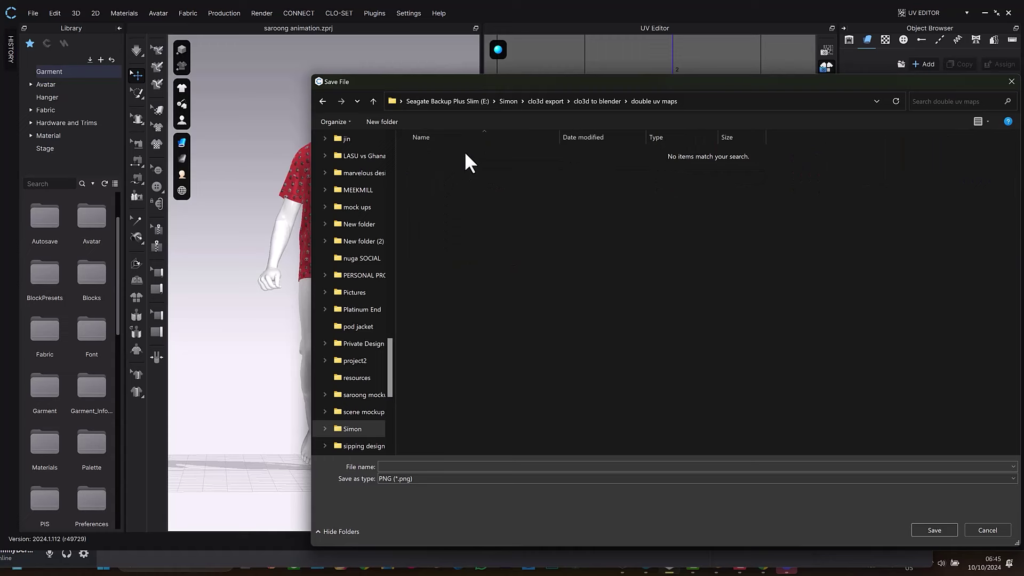
# - Name the texture file "double" and bake the Diffuse and Normal maps for all tiles with Displacement turned off
pyautogui.click(425, 467)
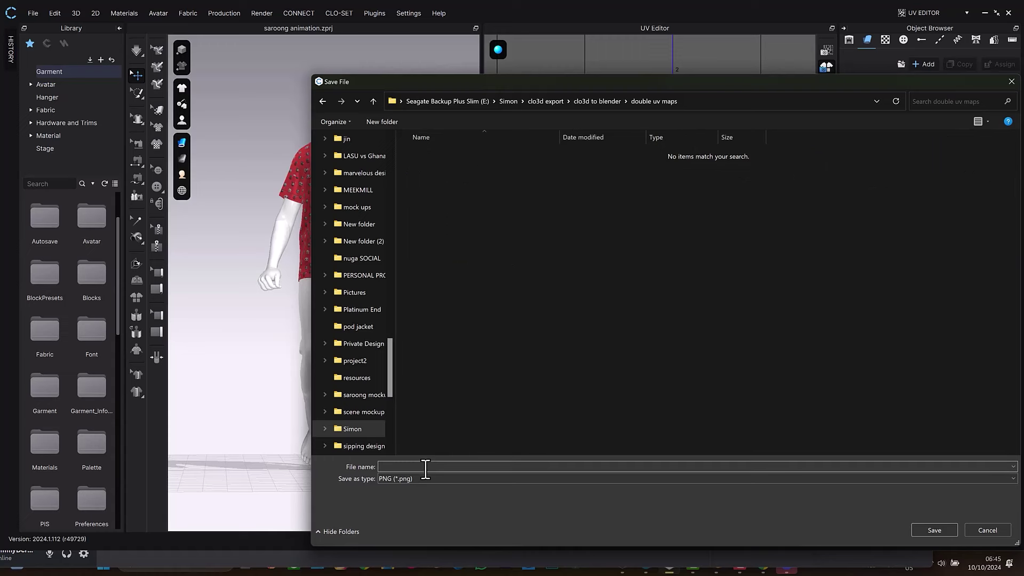
pyautogui.write('double')
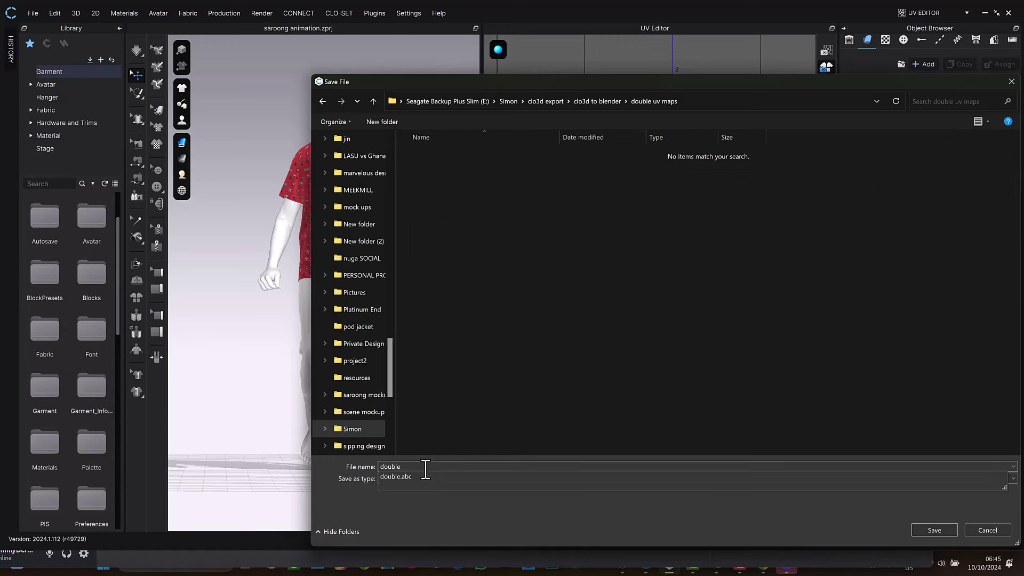
pyautogui.press('Return')
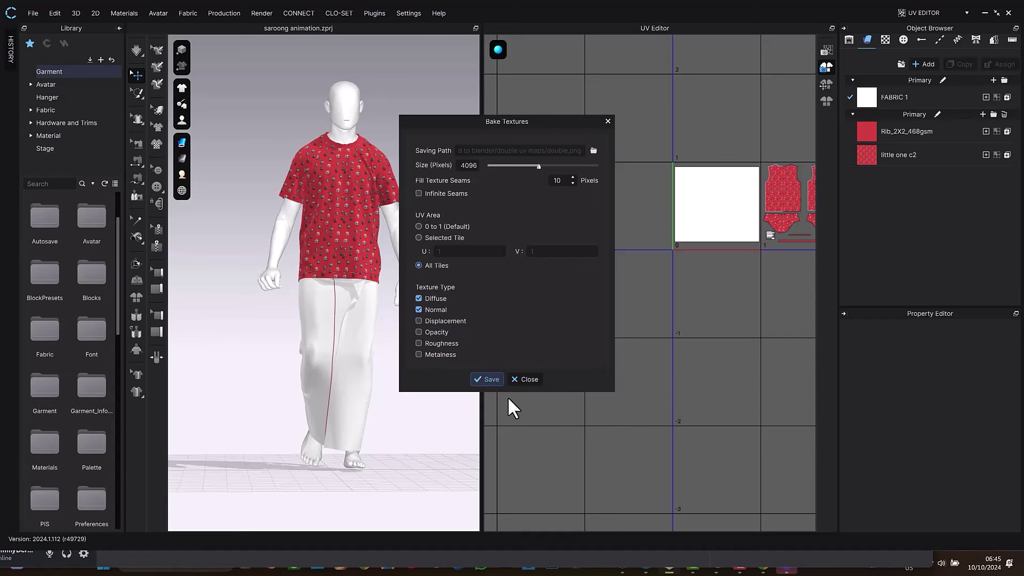
pyautogui.click(476, 379)
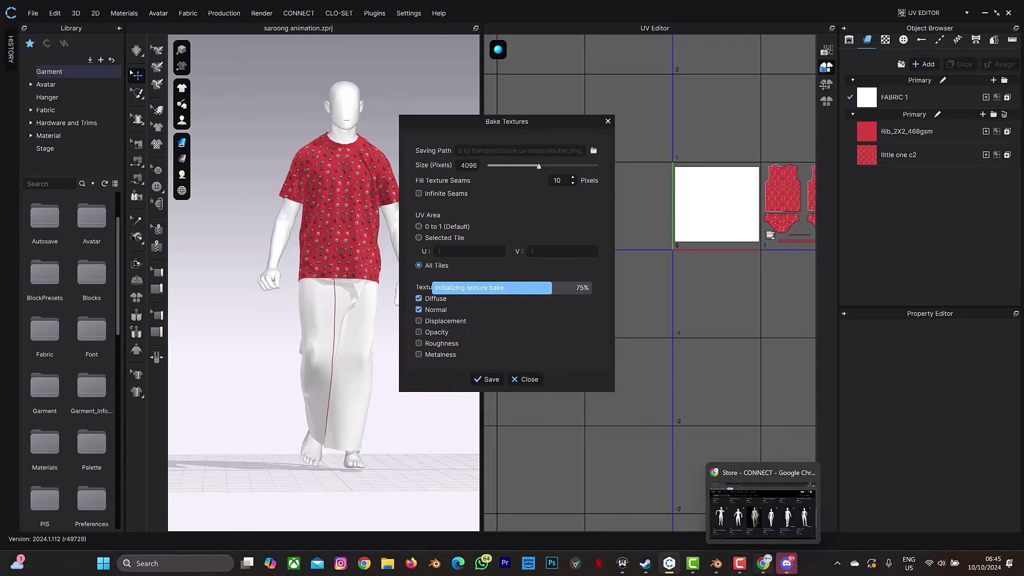
# - Switch to Blender and move the printed T-shirt about -2.16 m along the X axis
pyautogui.click(716, 568)
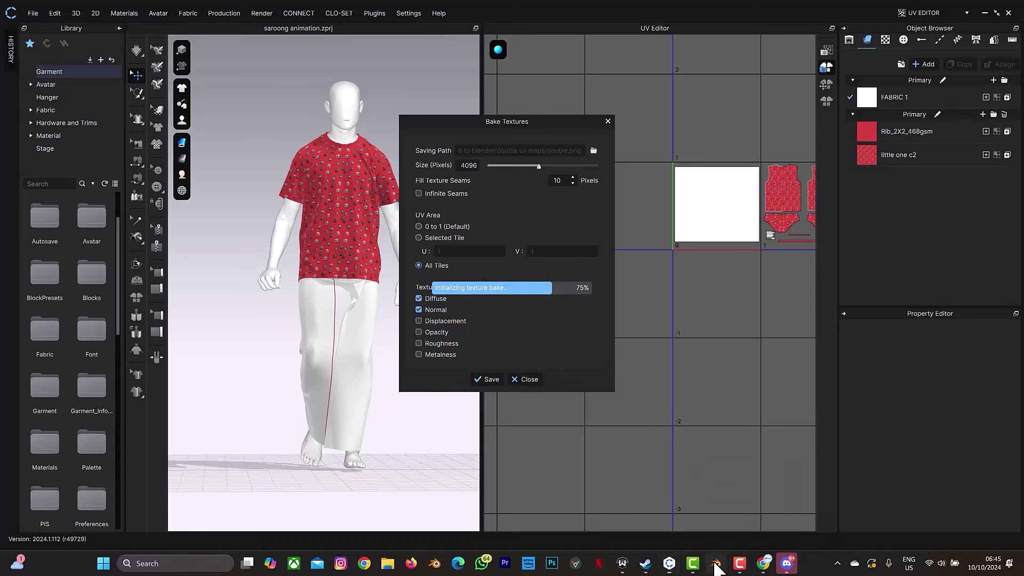
pyautogui.click(146, 21)
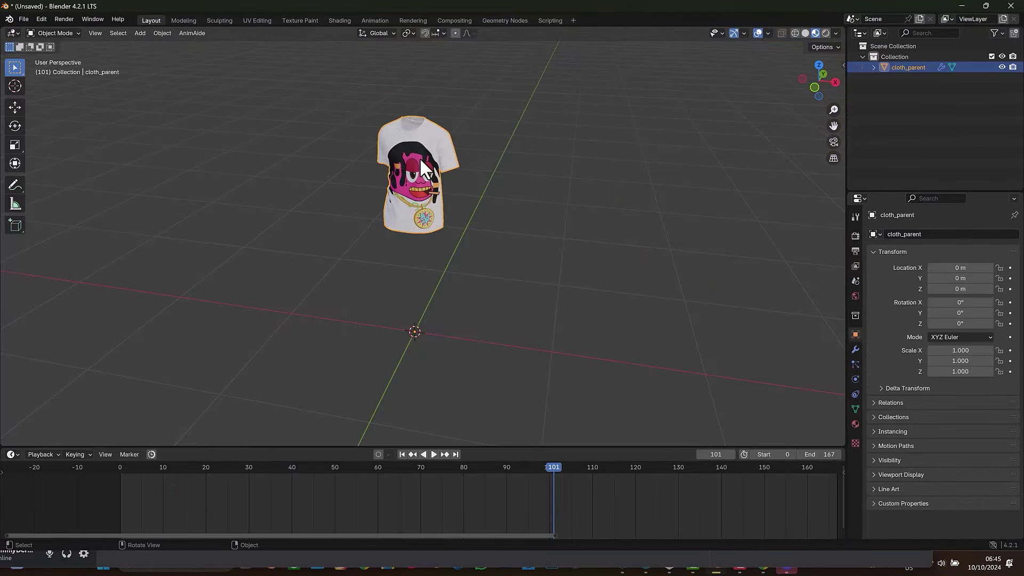
pyautogui.press('g')
pyautogui.press('x')
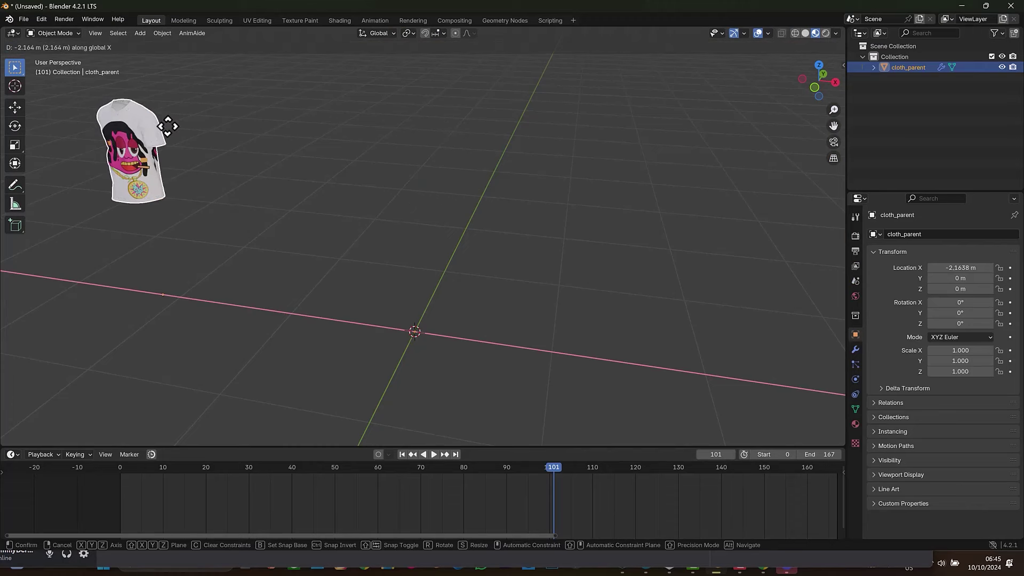
pyautogui.click(167, 126)
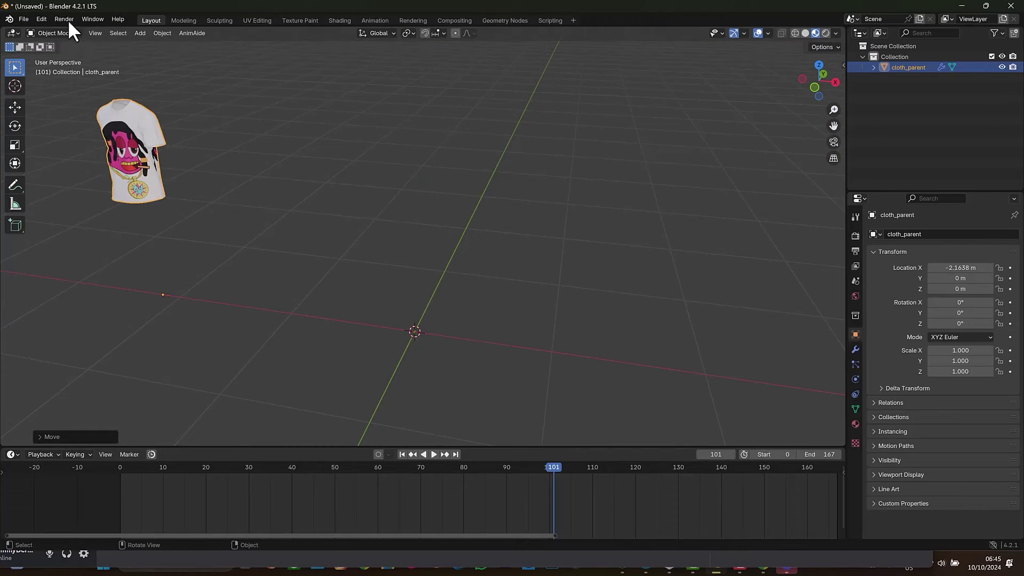
# - Import double.abc from the "double uv maps" folder as Alembic and play back its animation
pyautogui.click(24, 20)
pyautogui.moveTo(53, 181)
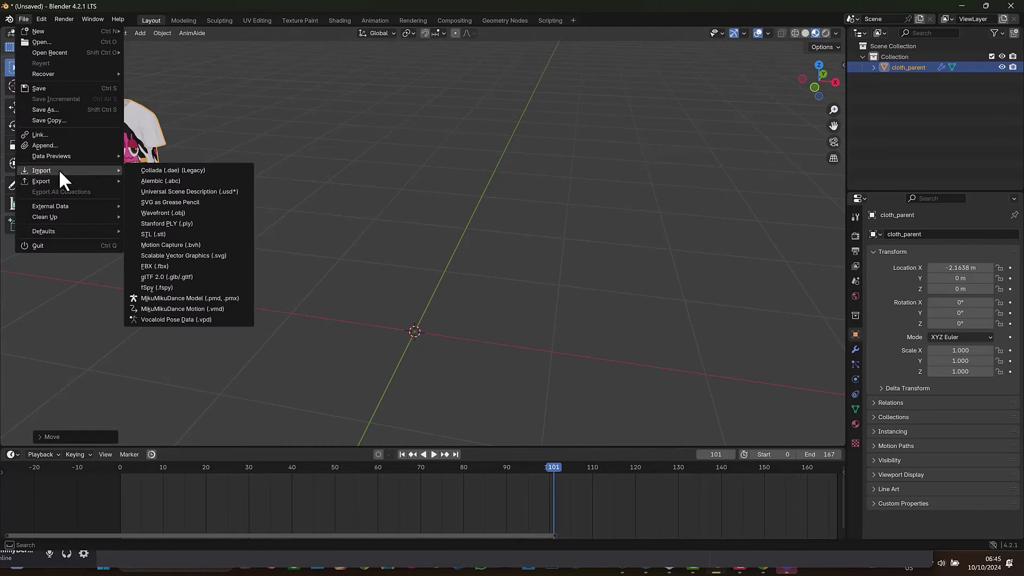
pyautogui.click(153, 181)
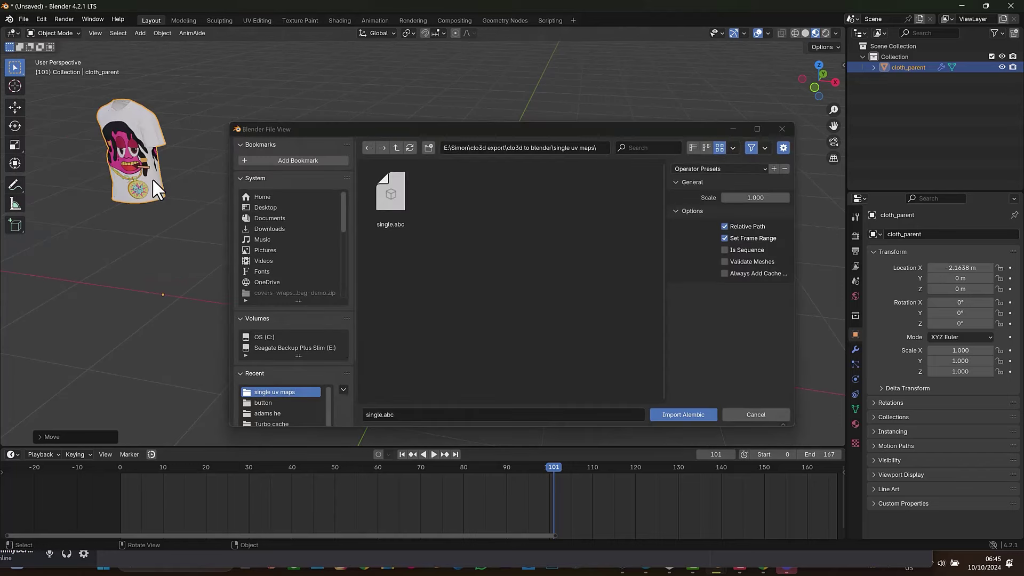
pyautogui.click(399, 146)
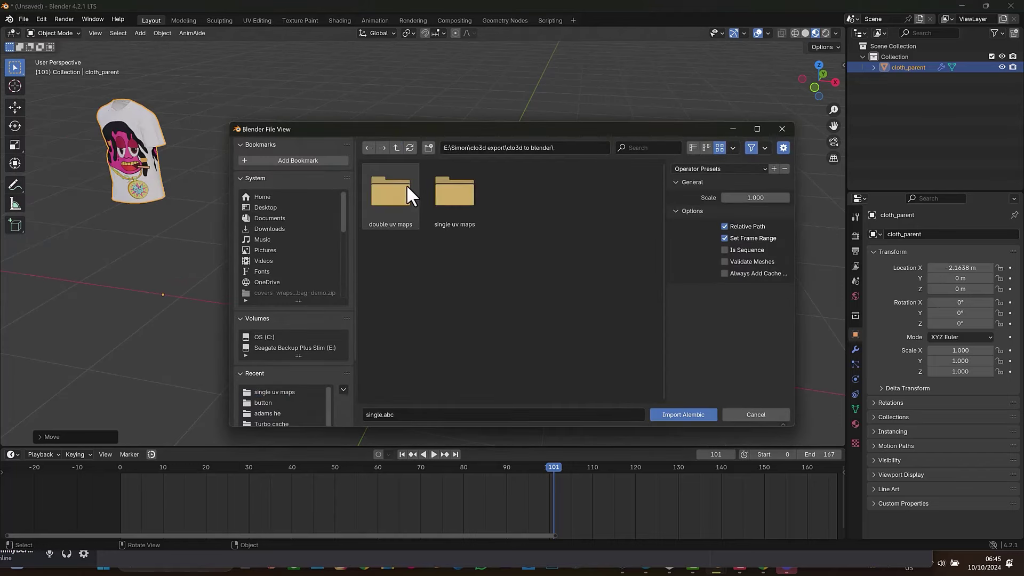
pyautogui.doubleClick(402, 204)
pyautogui.click(402, 204)
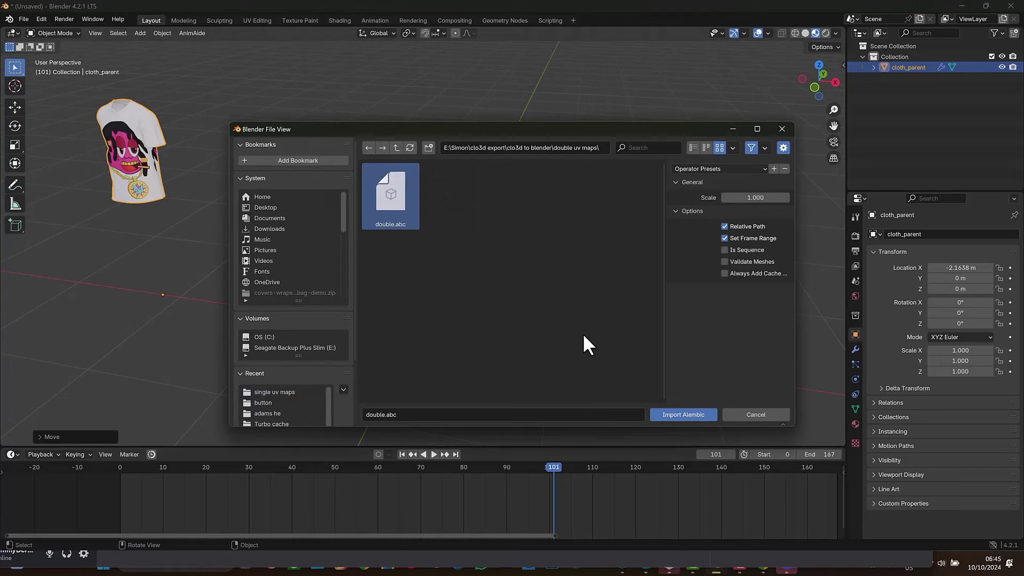
pyautogui.click(656, 414)
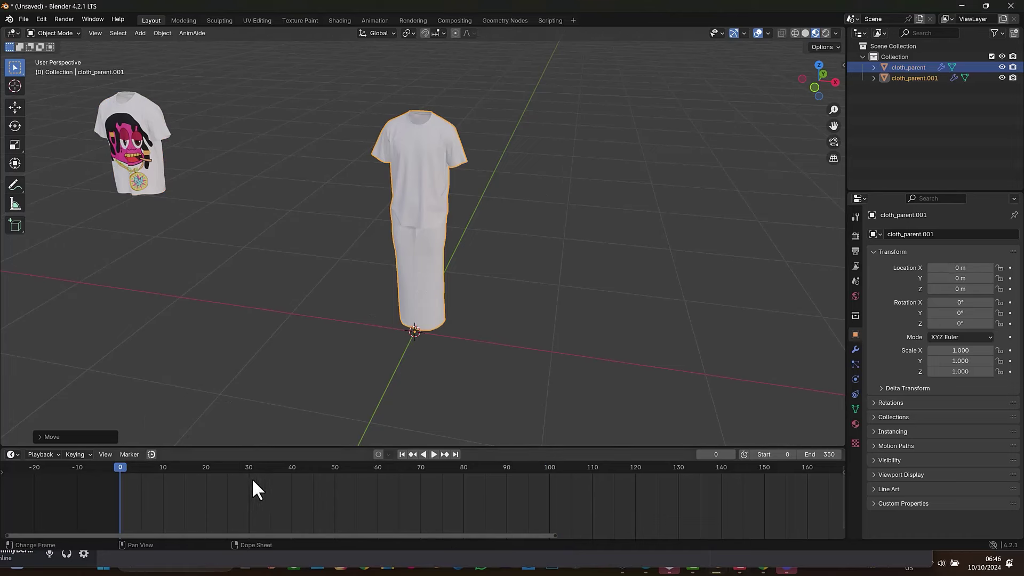
pyautogui.press('space')
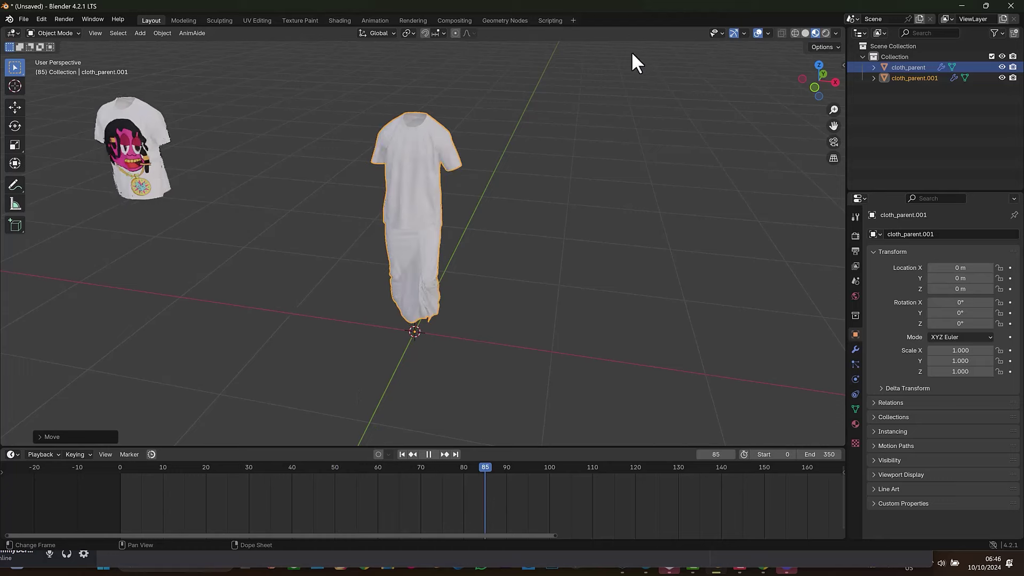
pyautogui.press('space')
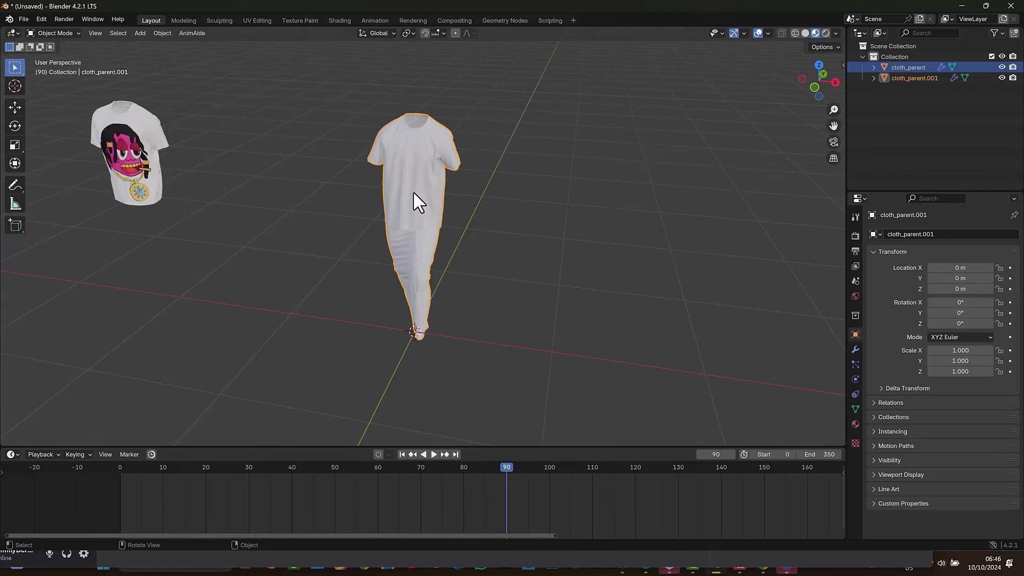
# - Switch to the Shading workspace and create a new material for the imported T-shirt and saroong
pyautogui.click(339, 18)
pyautogui.scroll(-4, 622, 234)
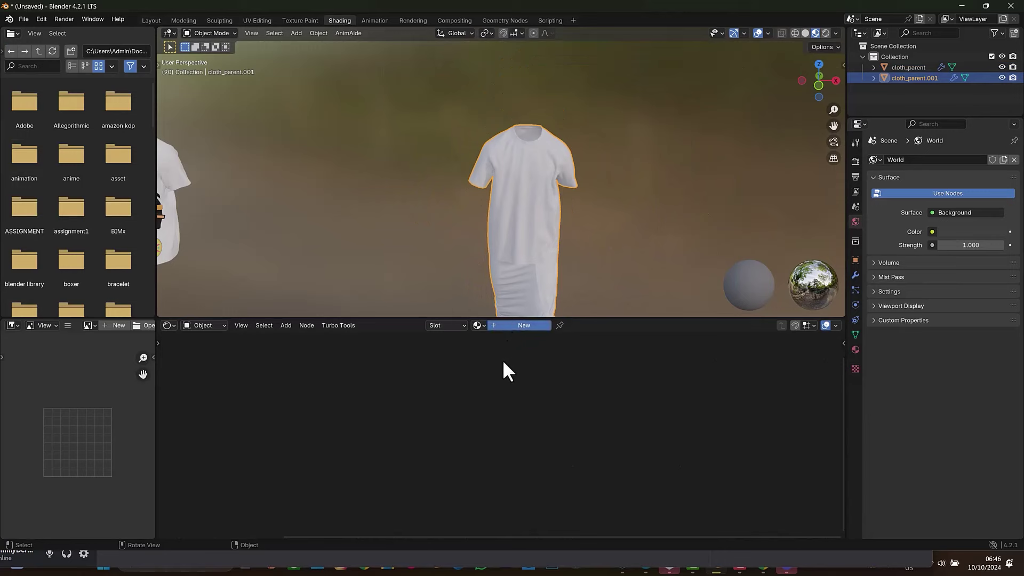
pyautogui.click(515, 408)
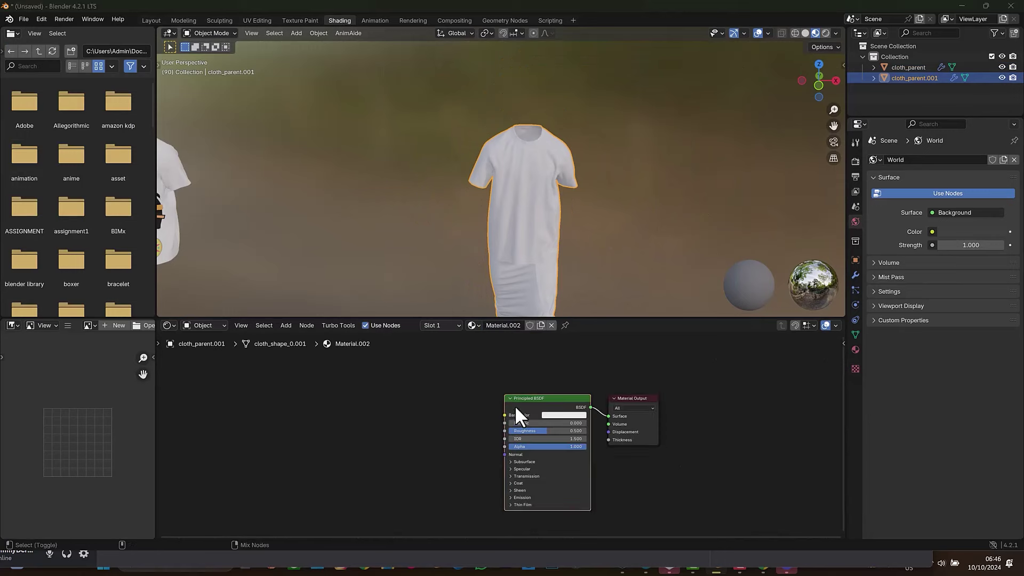
# - Add a Principled Texture Setup to the material using all four double_diffuse and double_normal images from the "double uv maps" folder
pyautogui.hotkey('ctrl', 'shift', 't')
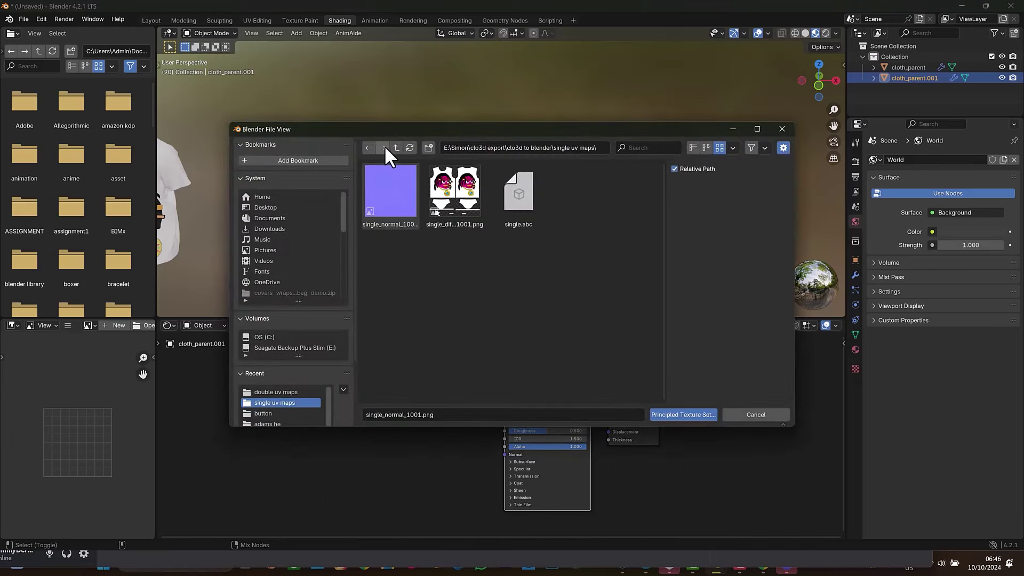
pyautogui.click(394, 148)
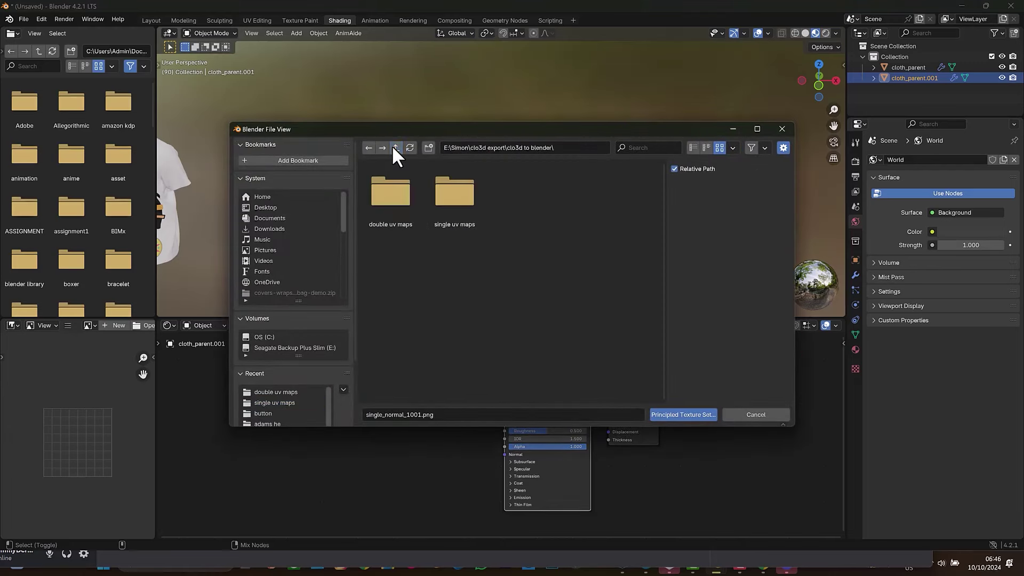
pyautogui.doubleClick(403, 203)
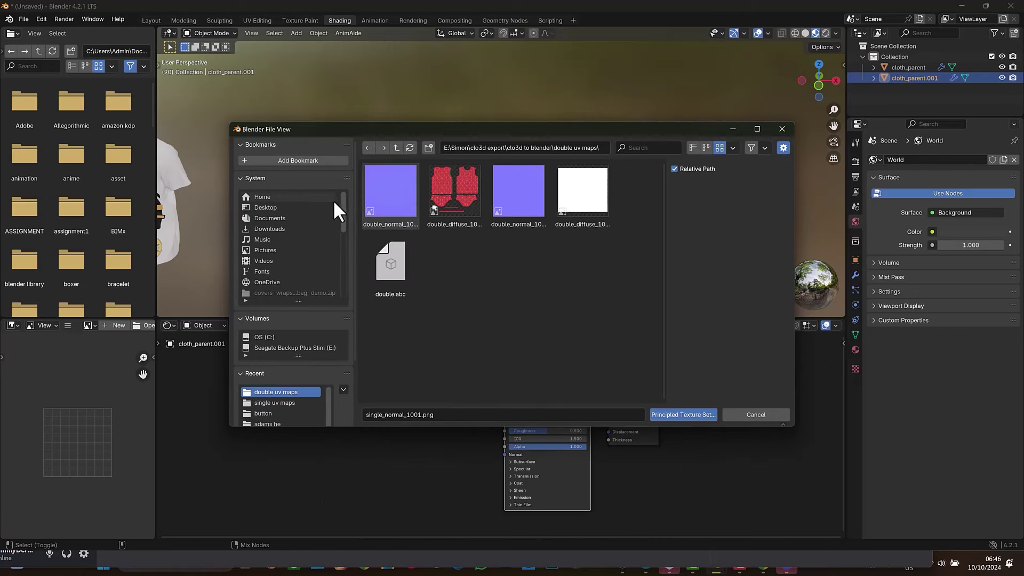
pyautogui.click(375, 200)
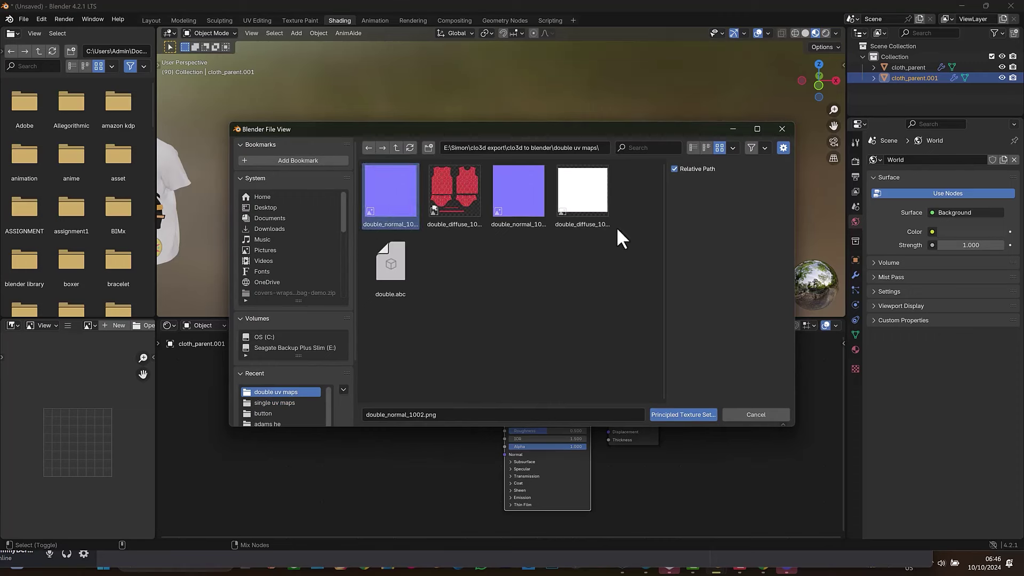
pyautogui.keyDown('shift'); pyautogui.click(594, 206); pyautogui.keyUp('shift')
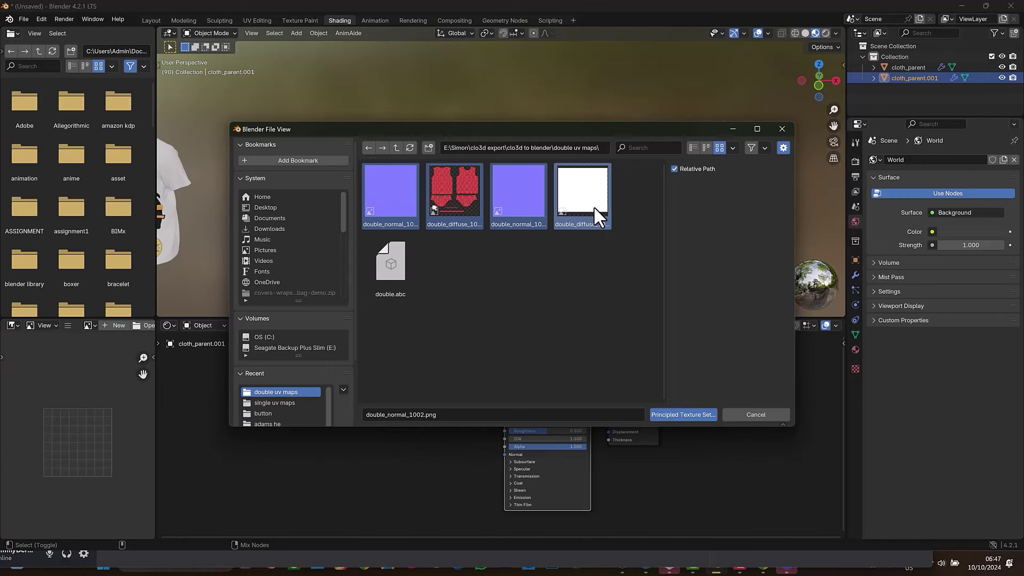
pyautogui.click(683, 414)
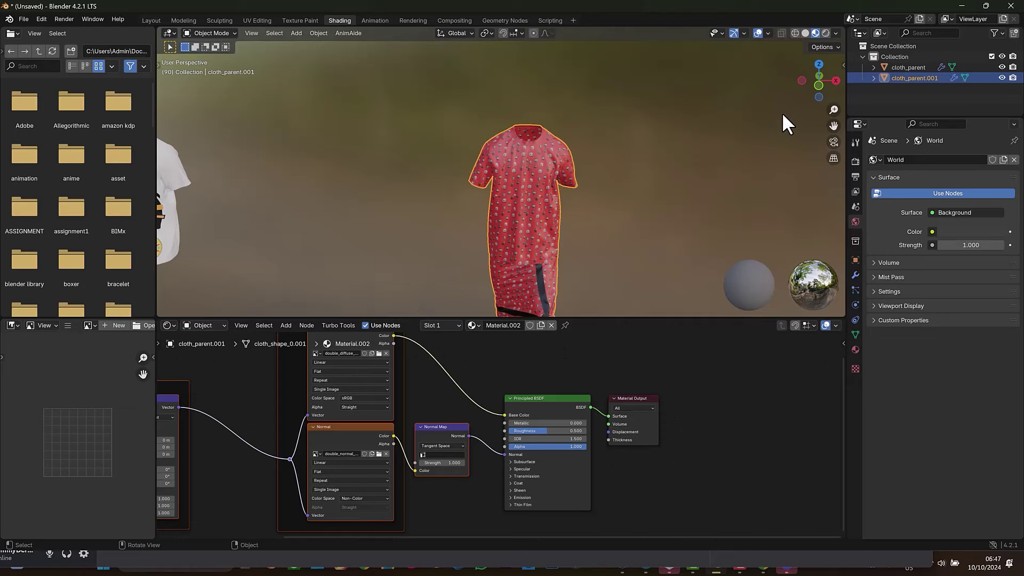
# - Sort the image files by name and load both double_diffuse images, 1001 and 1002, into the Base Color texture as UDIM tiles
pyautogui.moveTo(524, 373); pyautogui.dragTo(608, 384, button='middle')
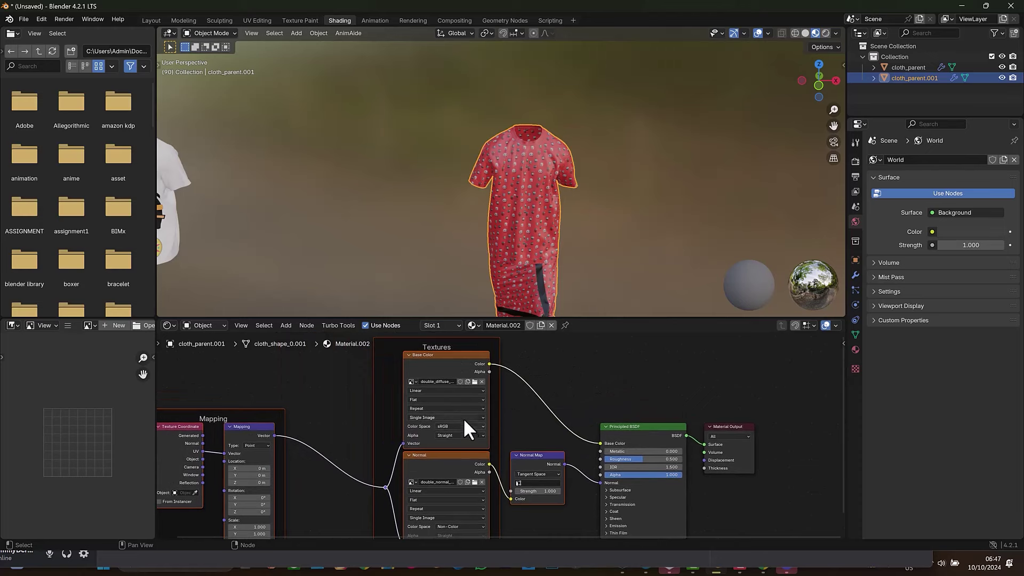
pyautogui.click(474, 382)
pyautogui.click(457, 199)
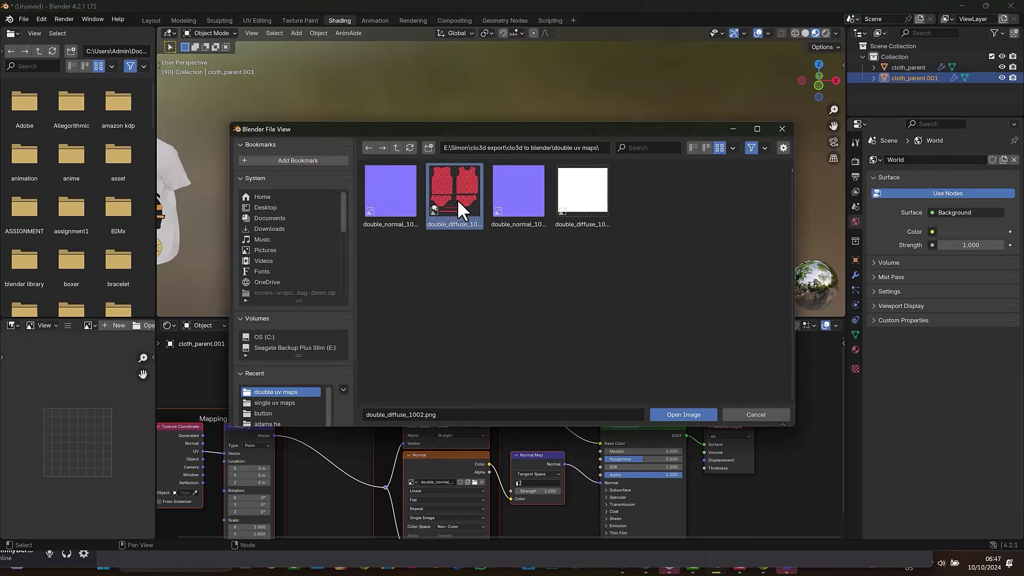
pyautogui.keyDown('shift'); pyautogui.click(590, 206); pyautogui.keyUp('shift')
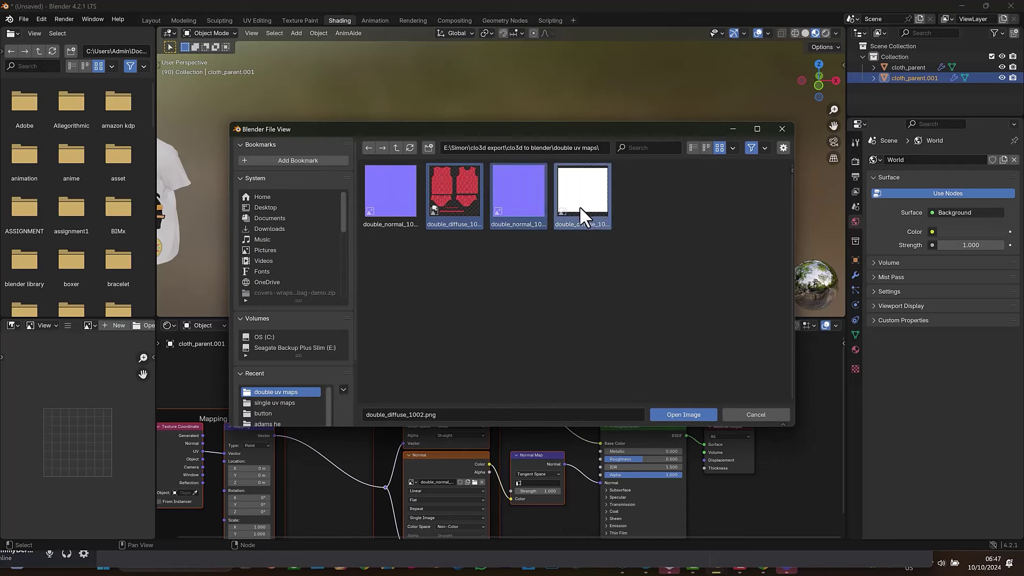
pyautogui.click(478, 202)
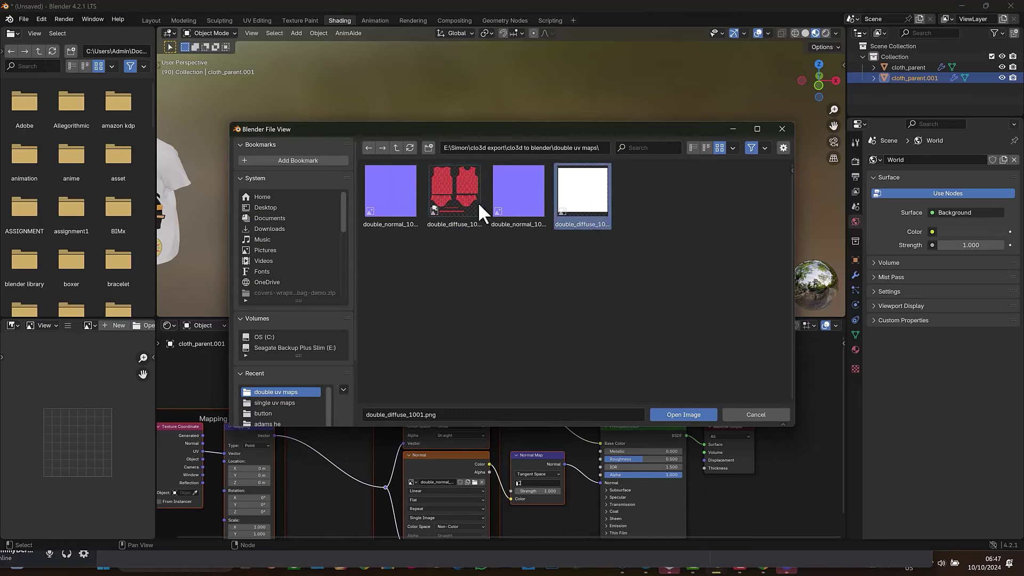
pyautogui.keyDown('ctrl'); pyautogui.click(594, 204); pyautogui.keyUp('ctrl')
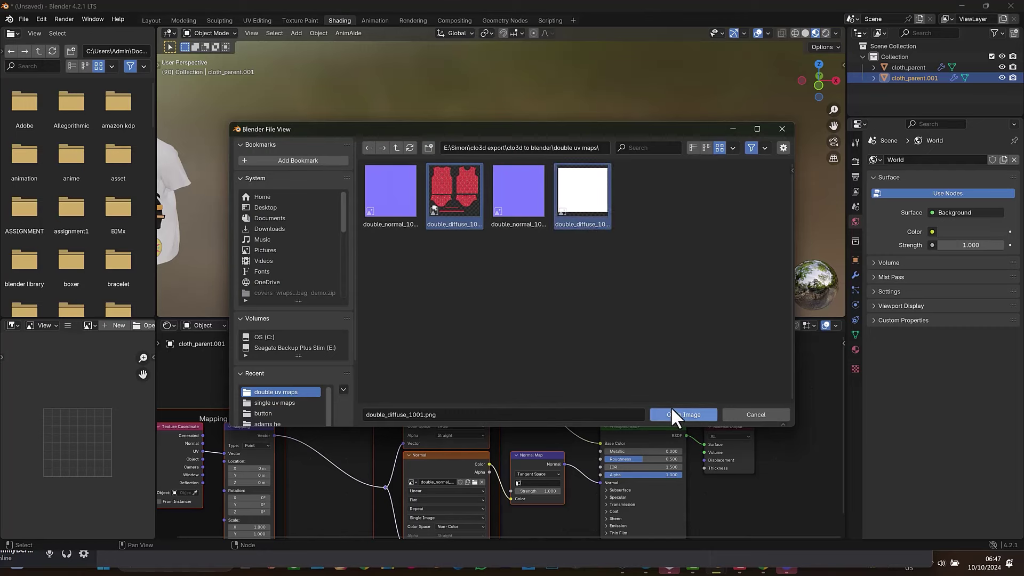
pyautogui.click(639, 252)
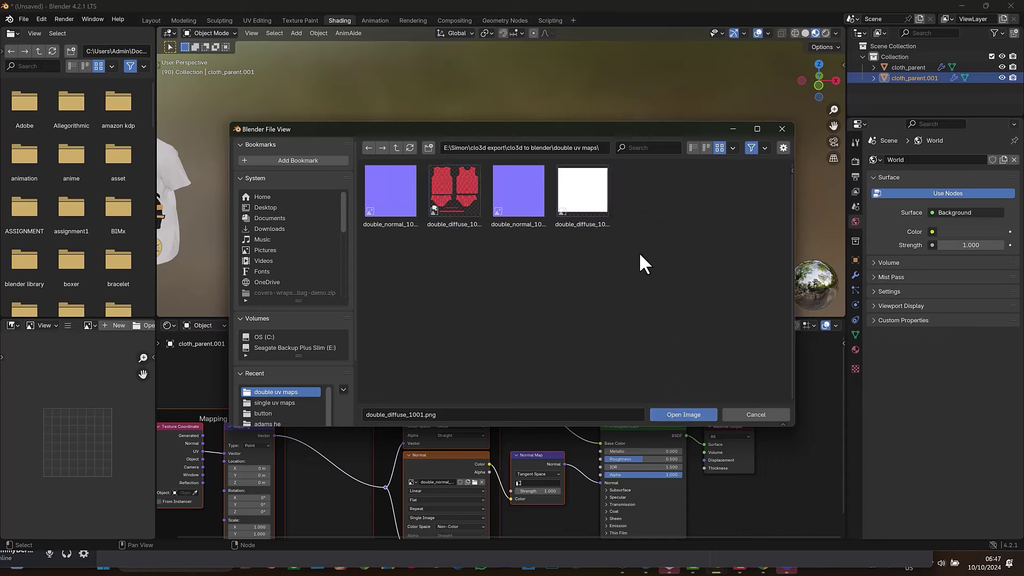
pyautogui.click(734, 146)
pyautogui.click(736, 195)
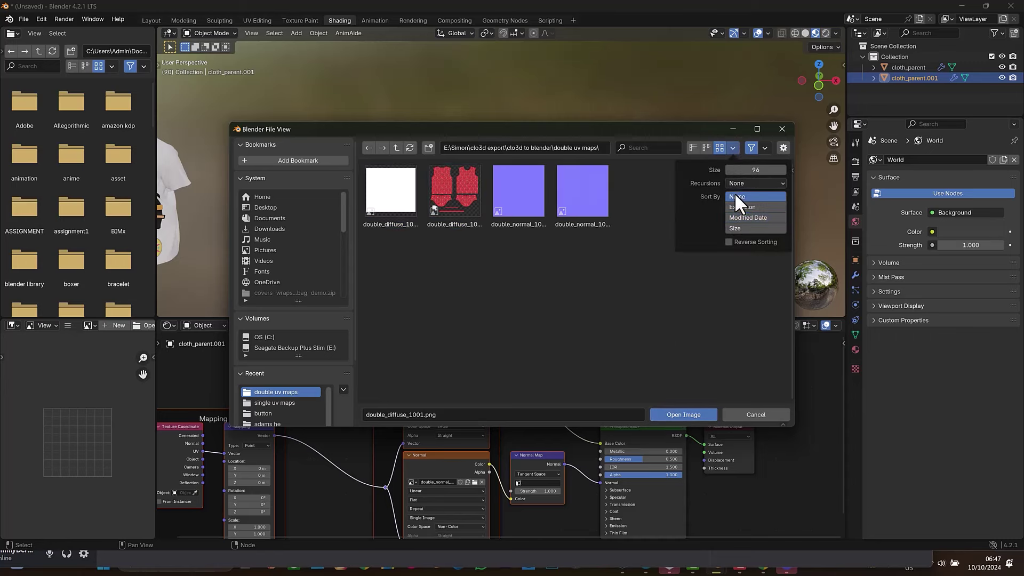
pyautogui.click(406, 207)
pyautogui.keyDown('ctrl'); pyautogui.click(453, 193); pyautogui.keyUp('ctrl')
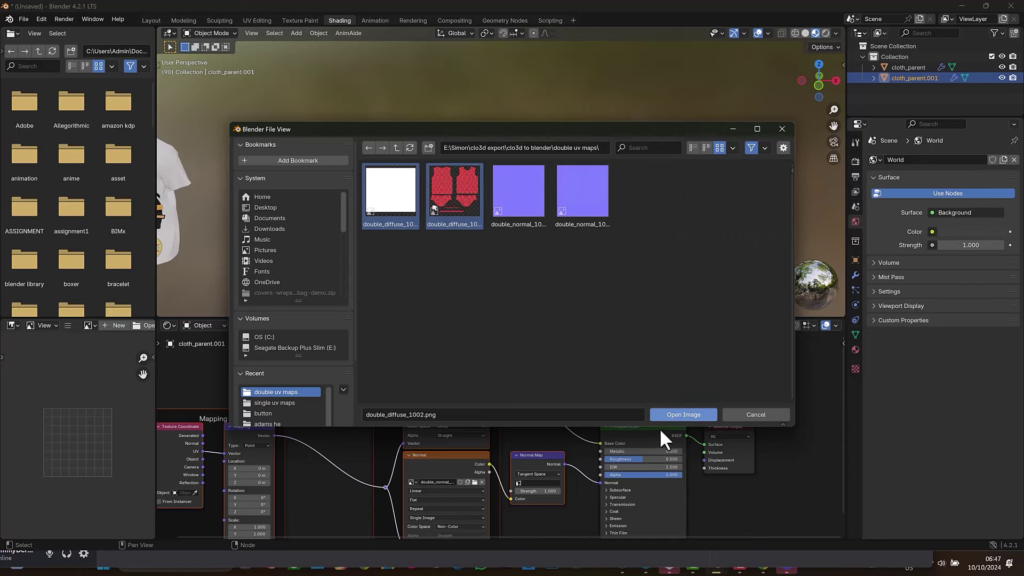
pyautogui.click(677, 411)
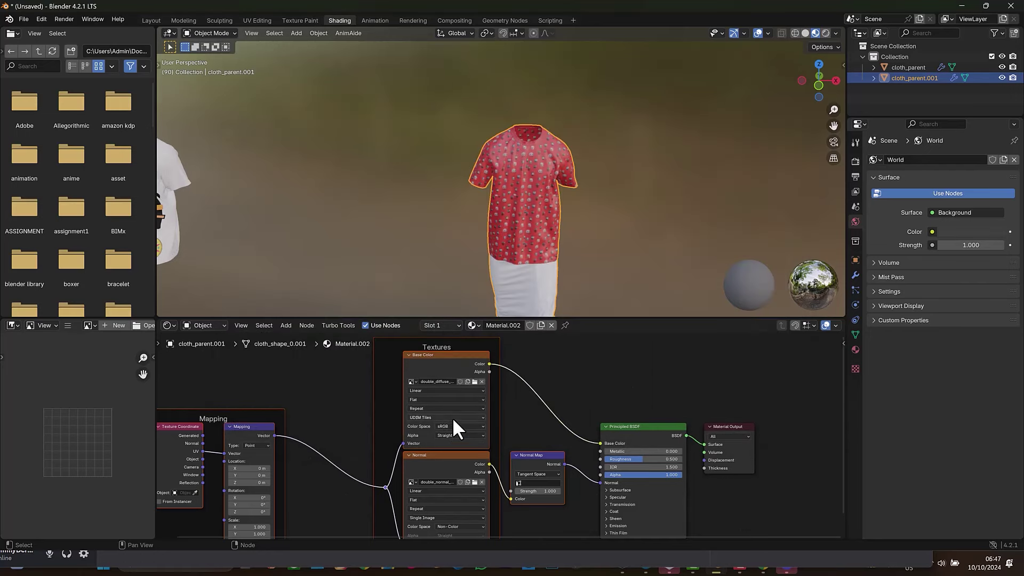
# - Load both double_normal images into the Normal texture as UDIM tiles and set its color space to Non-Color
pyautogui.moveTo(550, 402); pyautogui.dragTo(558, 368, button='middle')
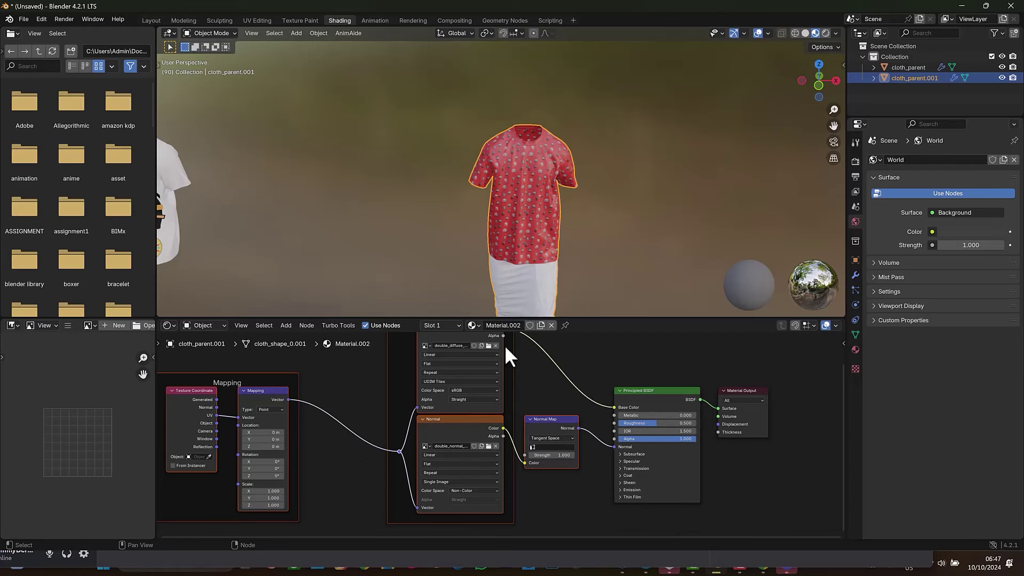
pyautogui.click(487, 446)
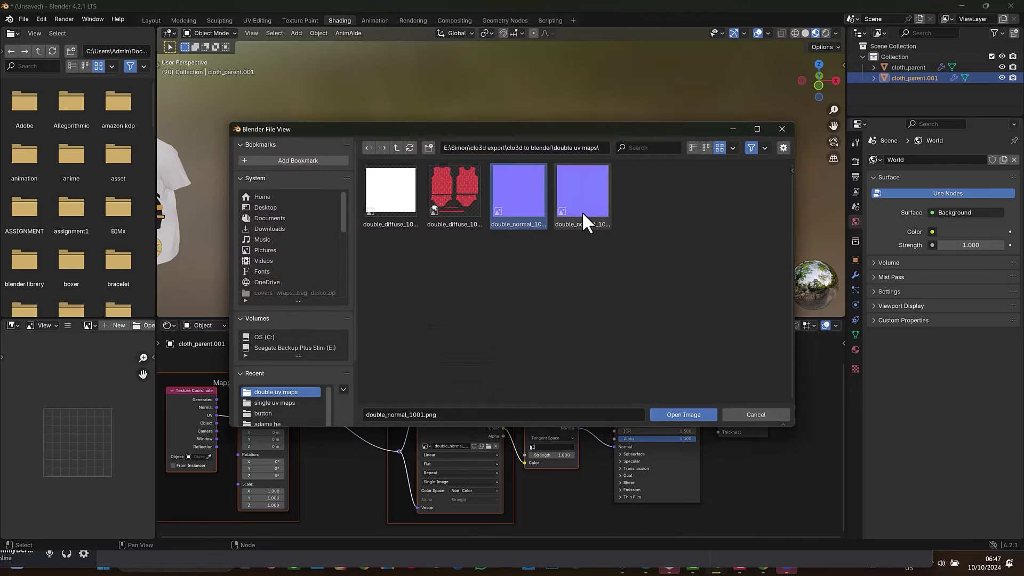
pyautogui.keyDown('shift'); pyautogui.click(585, 213); pyautogui.keyUp('shift')
pyautogui.click(661, 415)
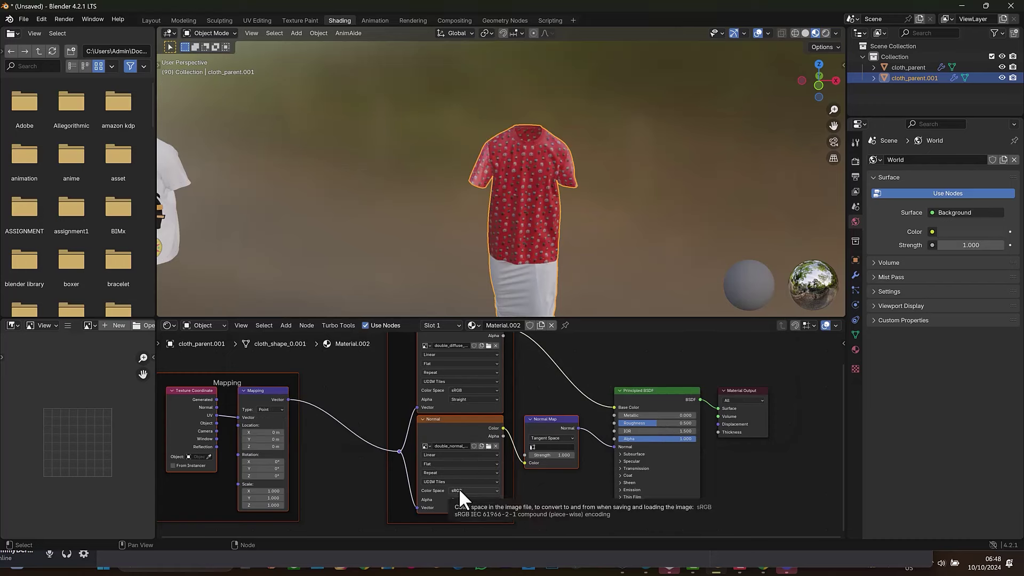
pyautogui.click(458, 491)
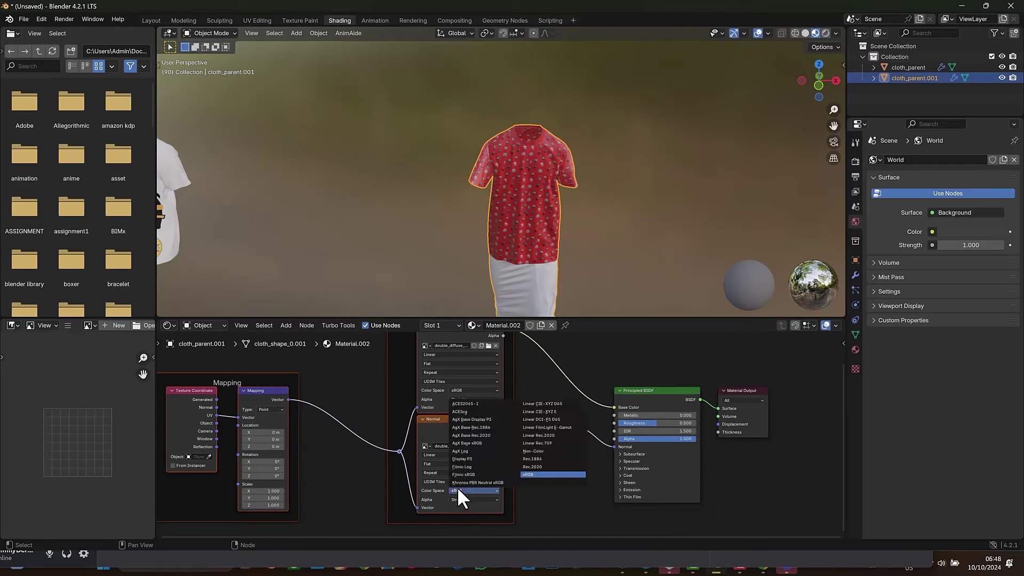
pyautogui.click(540, 450)
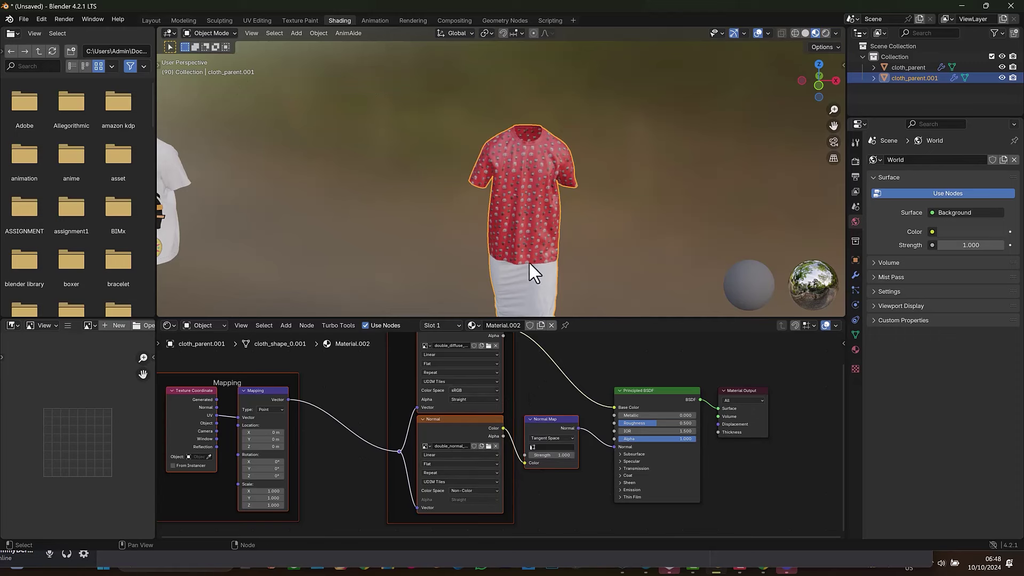
# - Set the material's roughness to 0.8 and return to the Layout workspace
pyautogui.doubleClick(671, 422)
pyautogui.write('0.8')
pyautogui.press('Return')
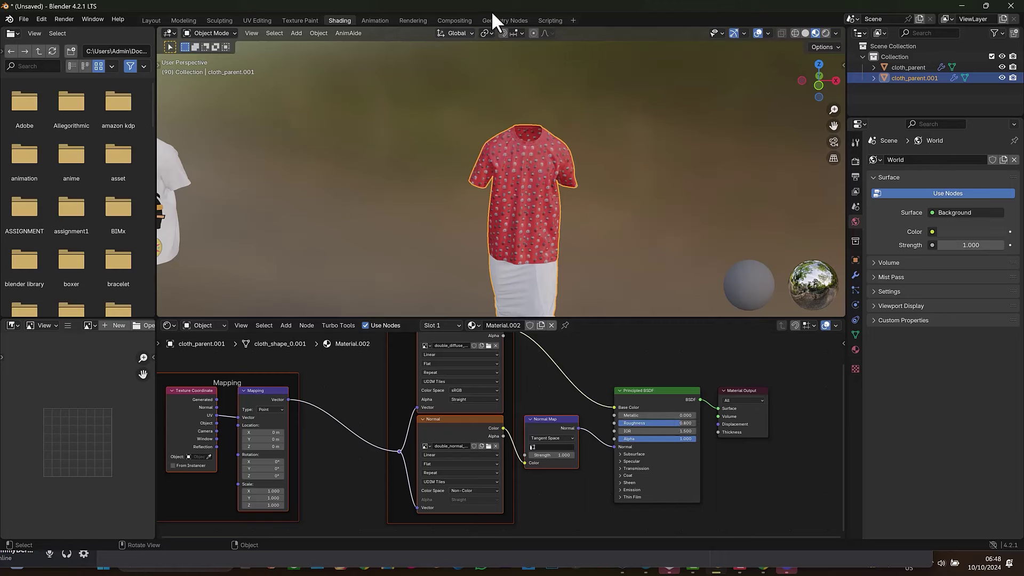
pyautogui.click(160, 20)
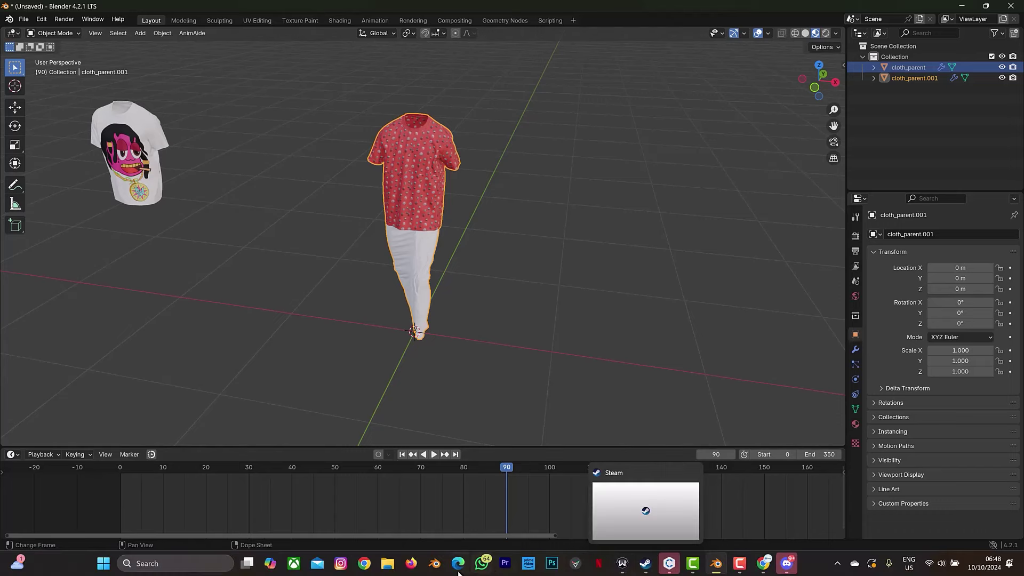
# - Switch to File Explorer and examine the texture file names in clo3d export > clo3d to blender > double uv maps
pyautogui.click(388, 564)
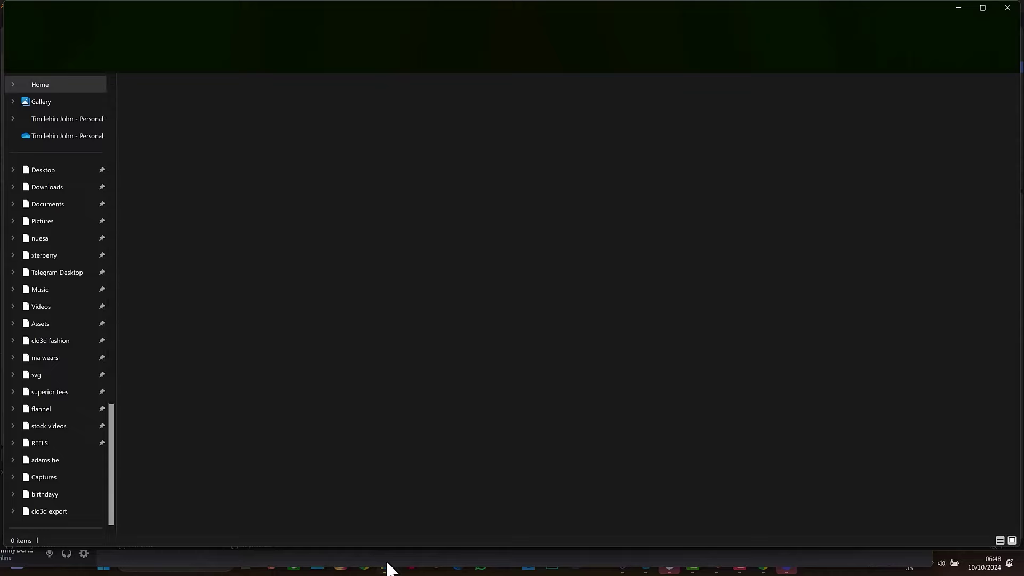
pyautogui.scroll(-3, 54, 437)
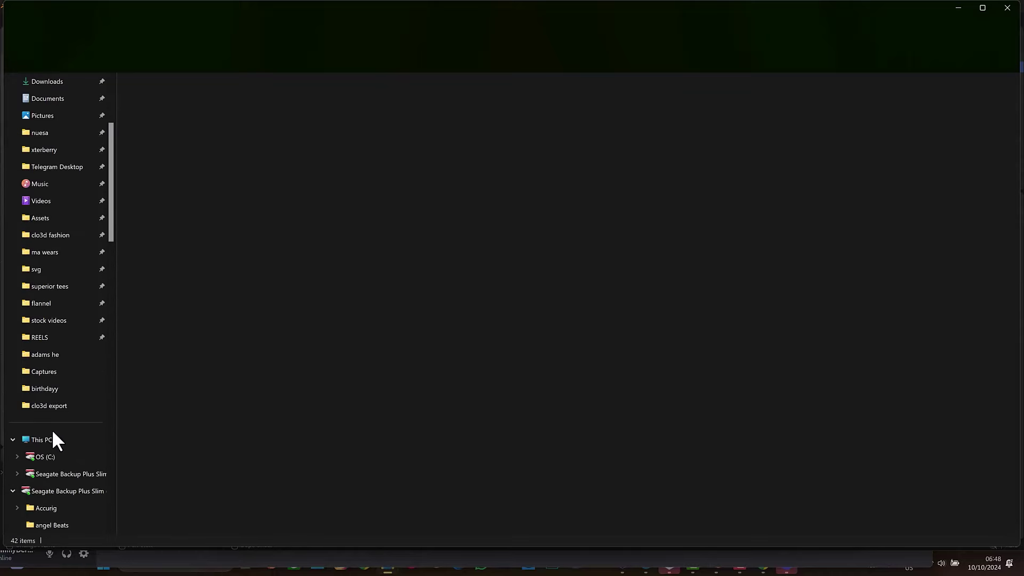
pyautogui.click(67, 407)
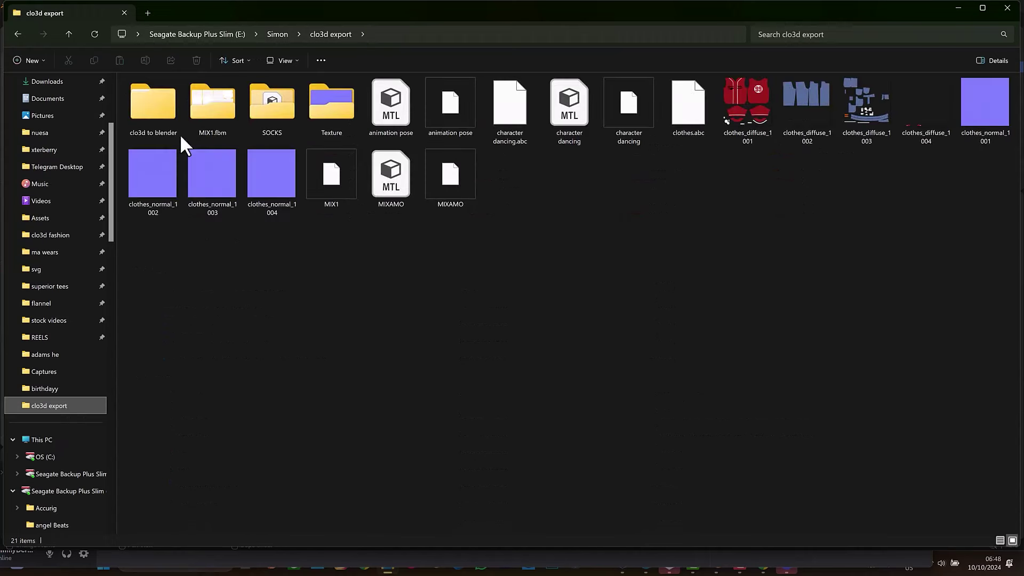
pyautogui.doubleClick(162, 128)
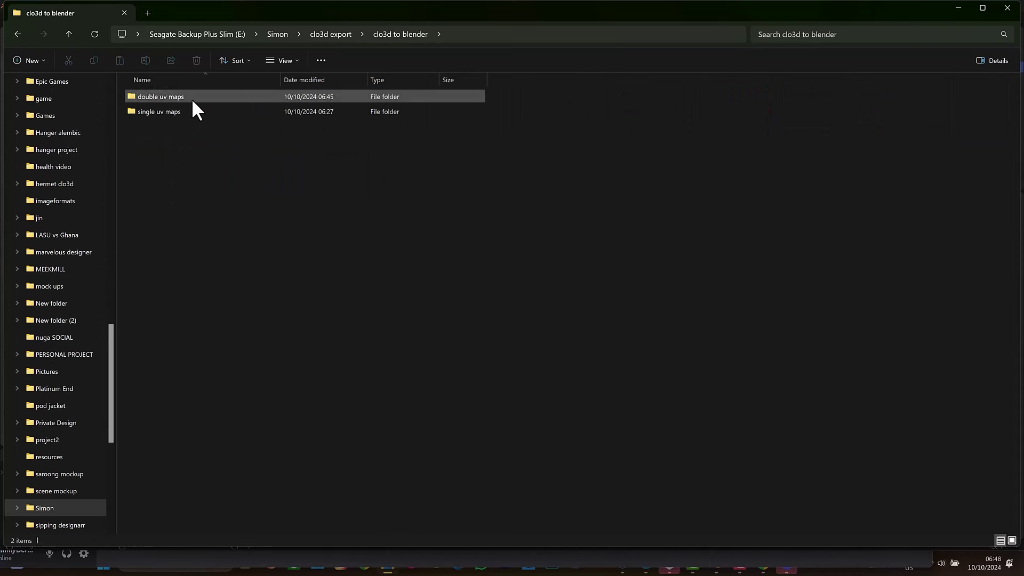
pyautogui.click(193, 101)
pyautogui.doubleClick(193, 100)
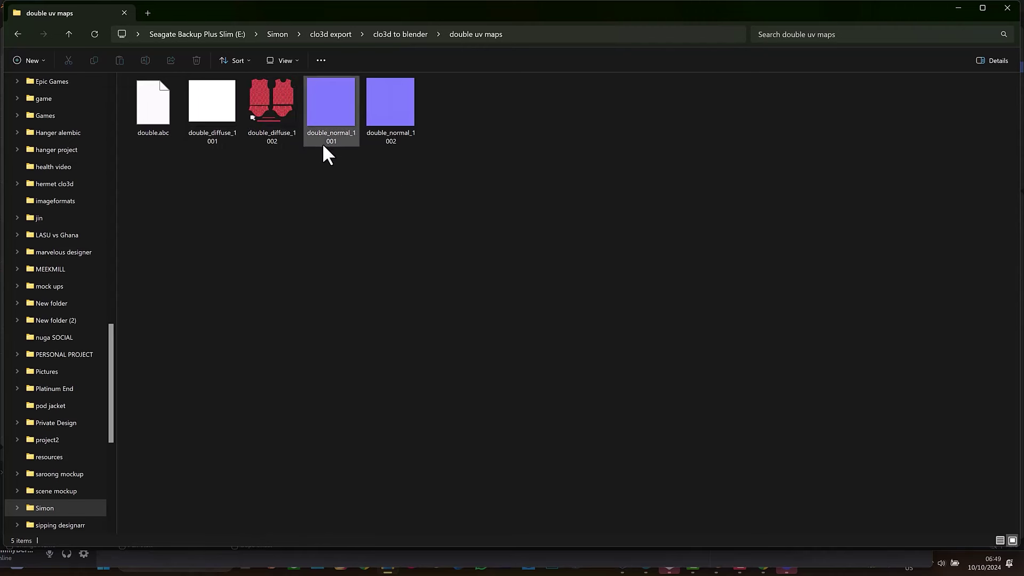
pyautogui.moveTo(321, 144)
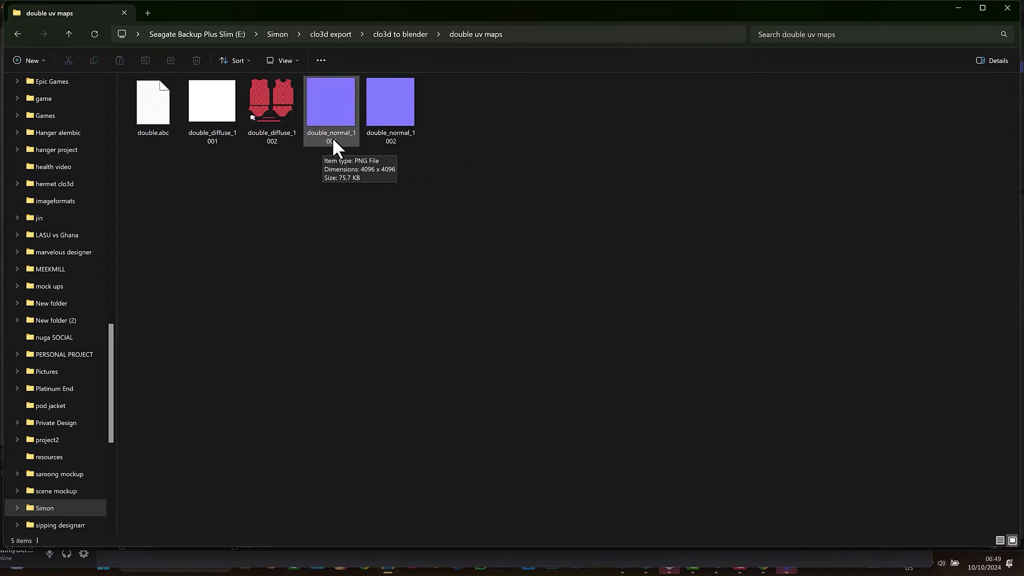
pyautogui.moveTo(403, 138)
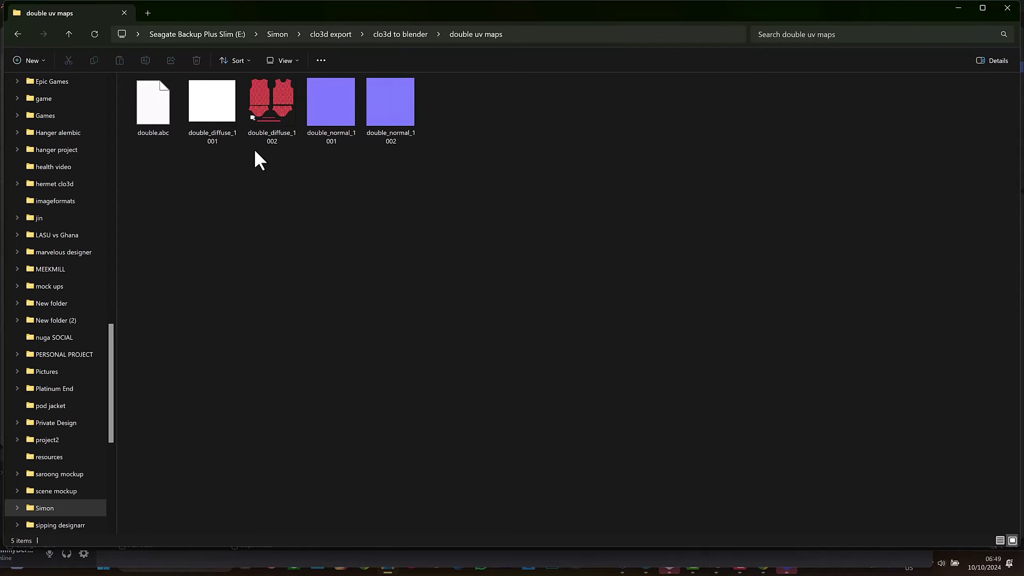
# - Open the name of the double_diffuse_1002 image for editing
pyautogui.click(267, 136)
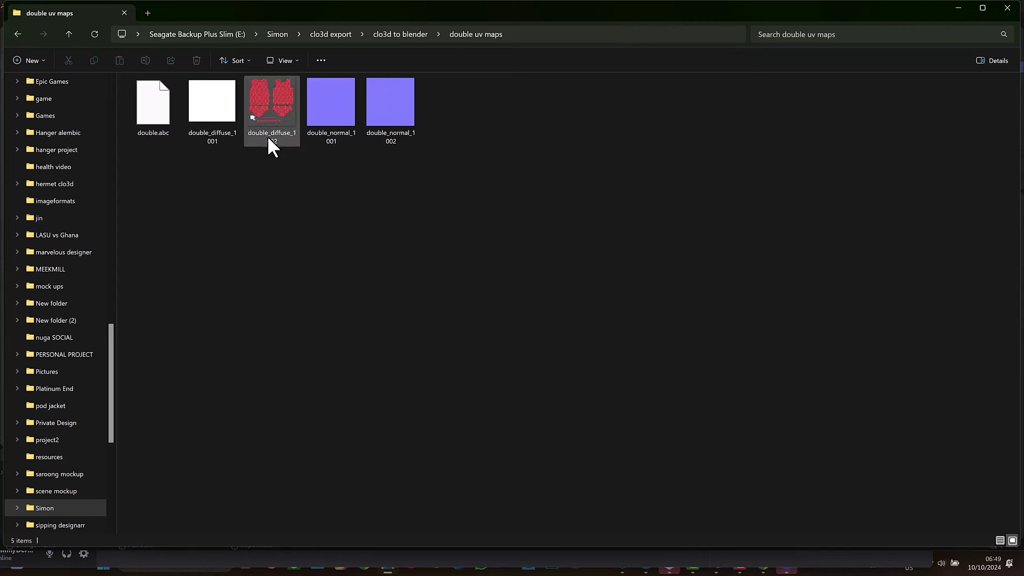
pyautogui.click(267, 135)
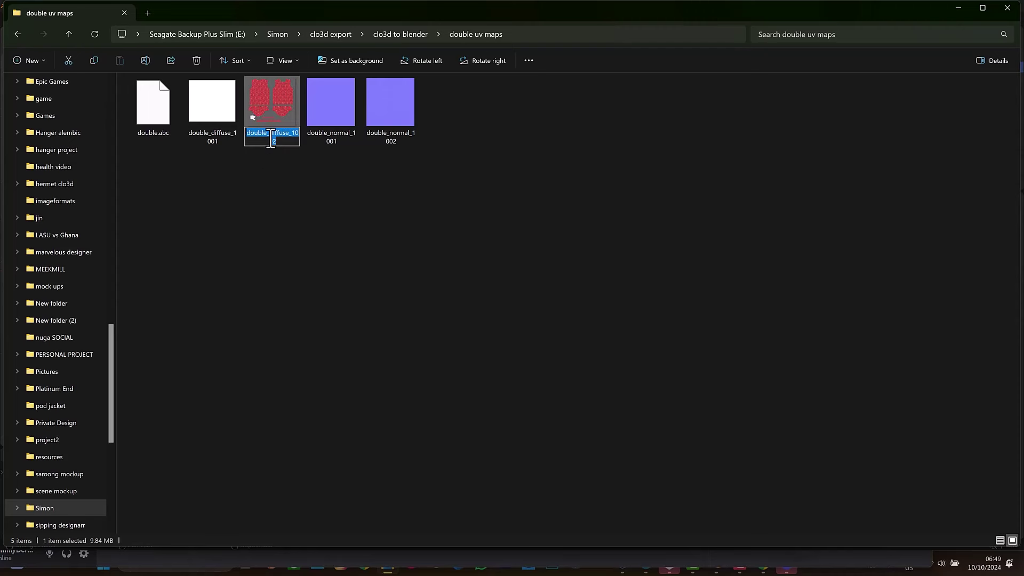